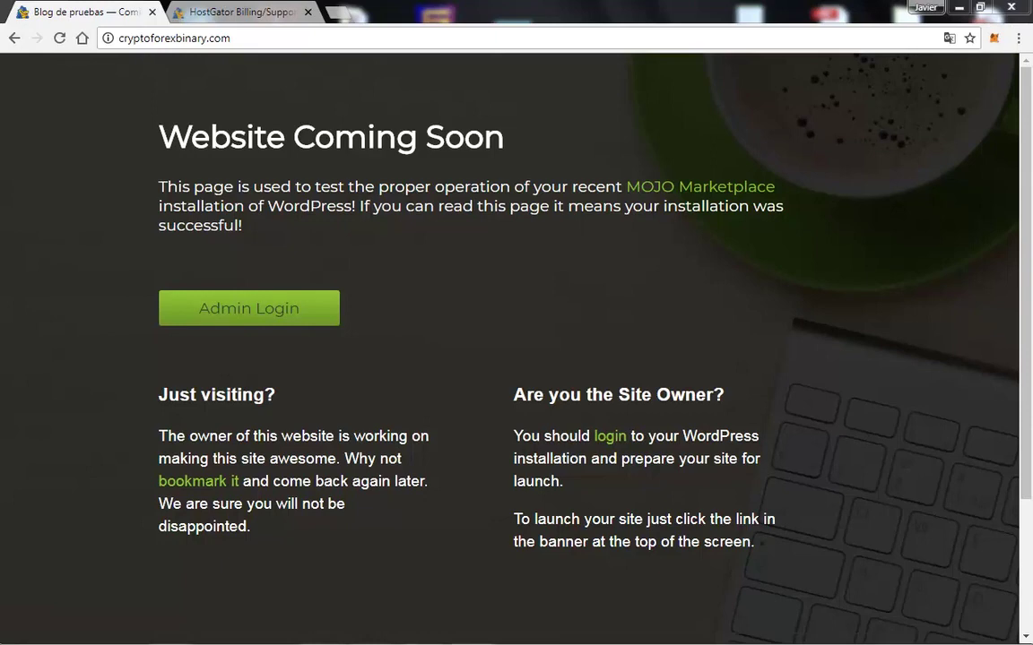
- Open the File Manager for the cryptoforexbinary.com hosting account from the HostGator customer portal
left_click(237, 12)
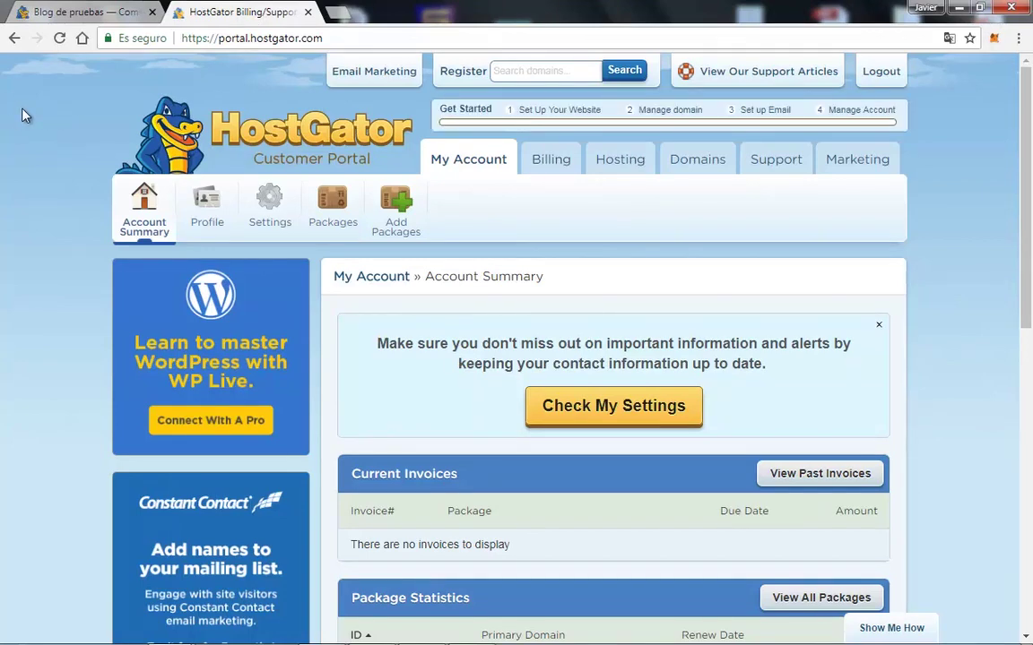
left_click(615, 166)
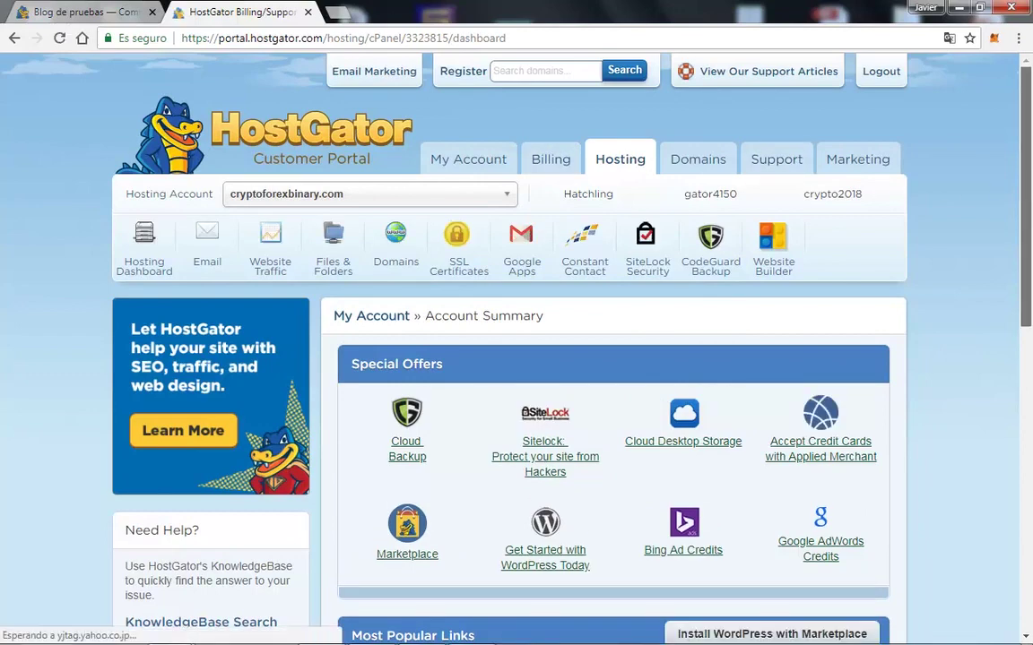
scroll(1029, 269, "down", 3)
scroll(1029, 280, "down", 4)
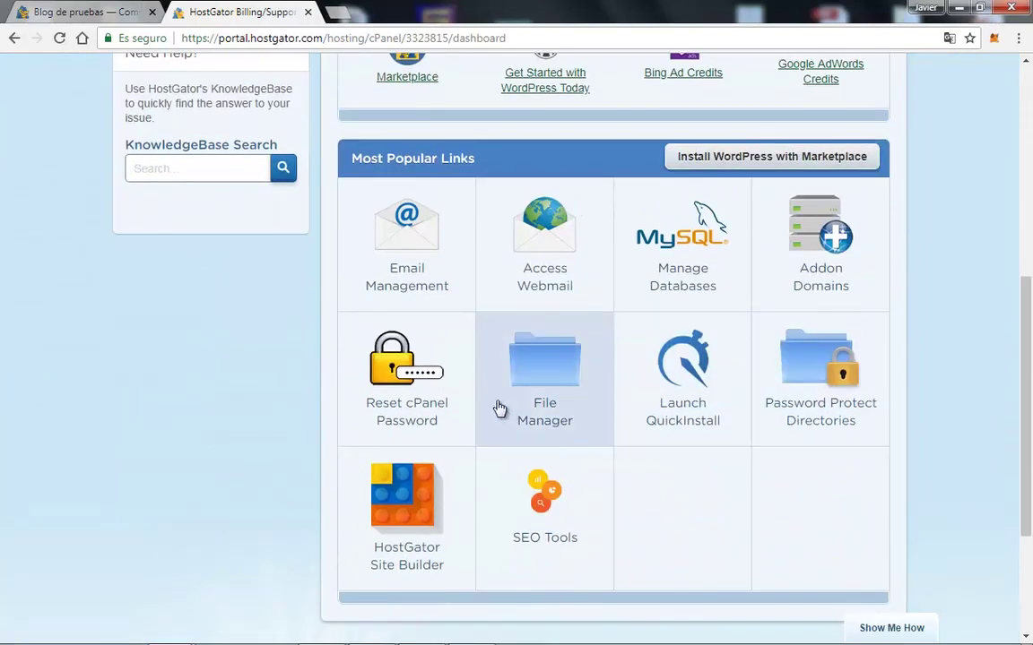
left_click(596, 427)
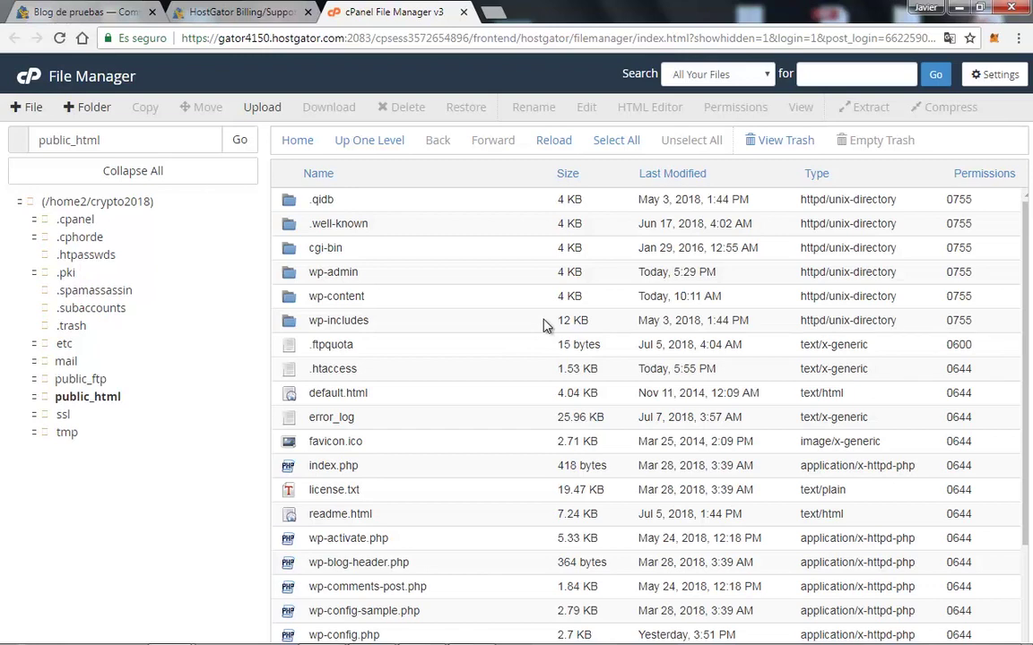
- Save the File Manager preferences with Show Hidden Files (dotfiles) enabled and open public_html/.htaccess in the text editor
left_click(997, 76)
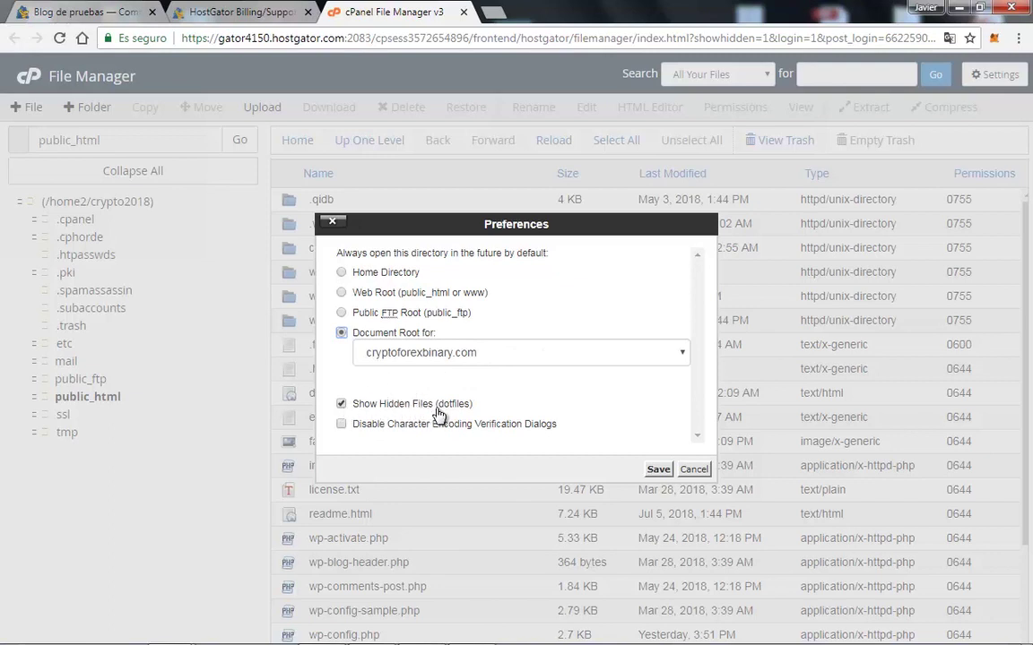
left_click(657, 470)
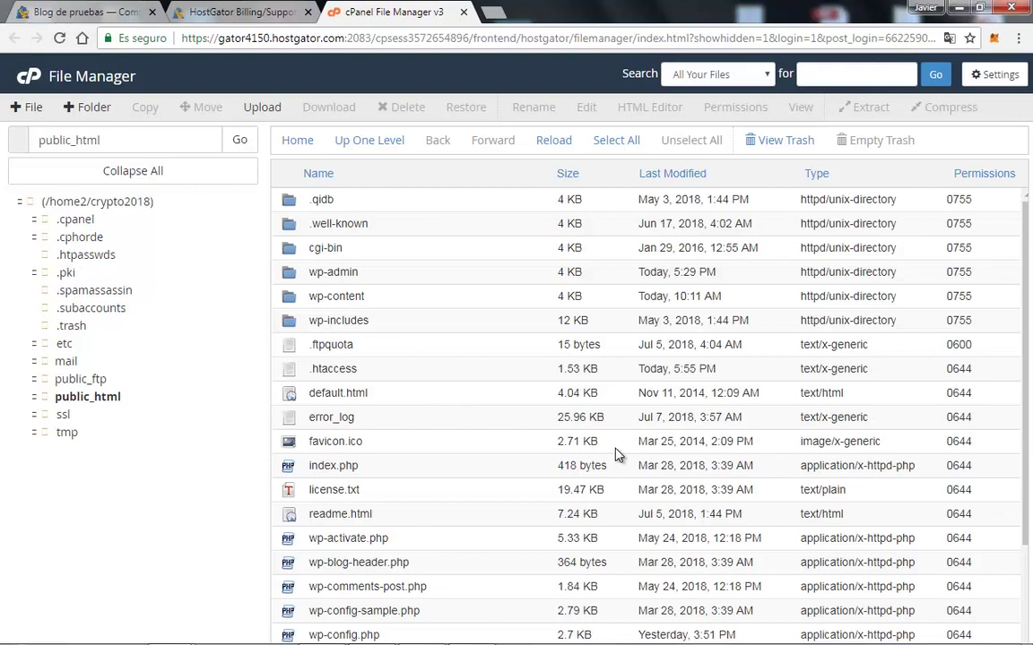
right_click(433, 378)
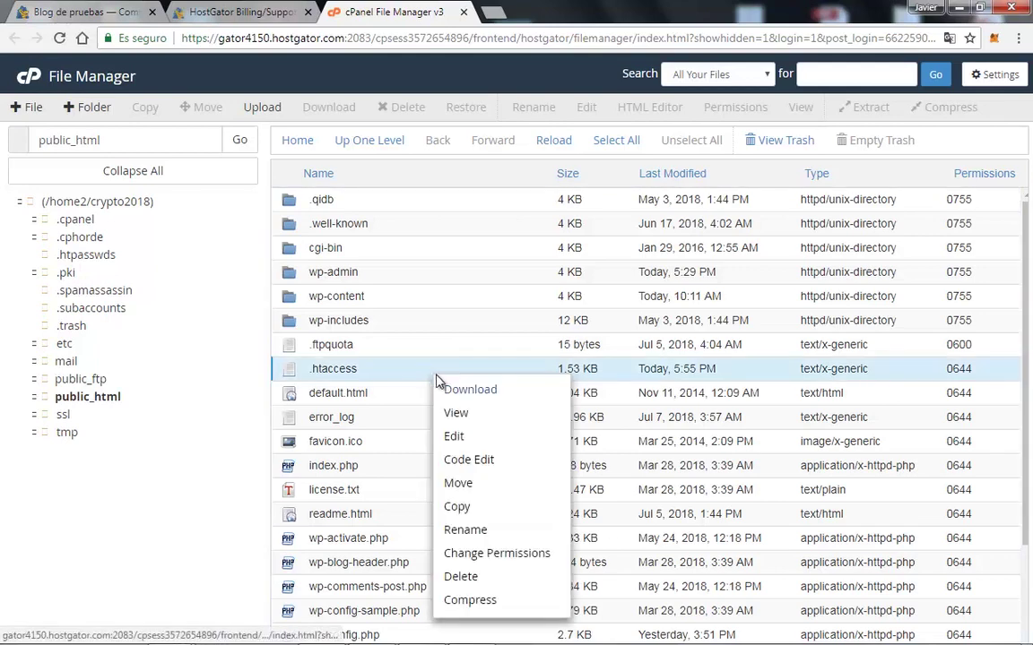
left_click(484, 441)
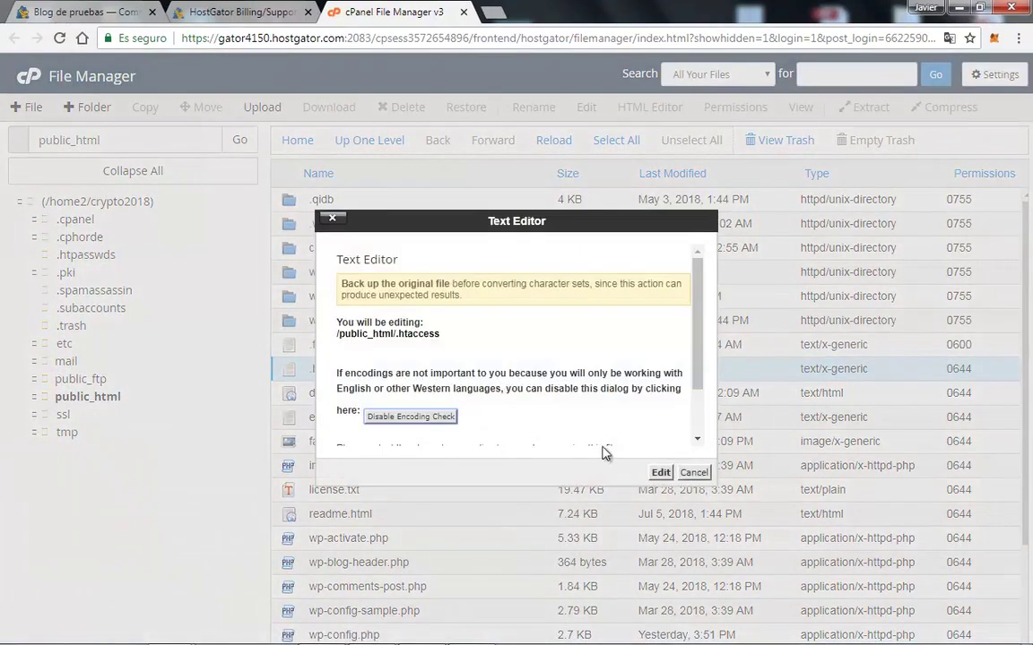
left_click(663, 475)
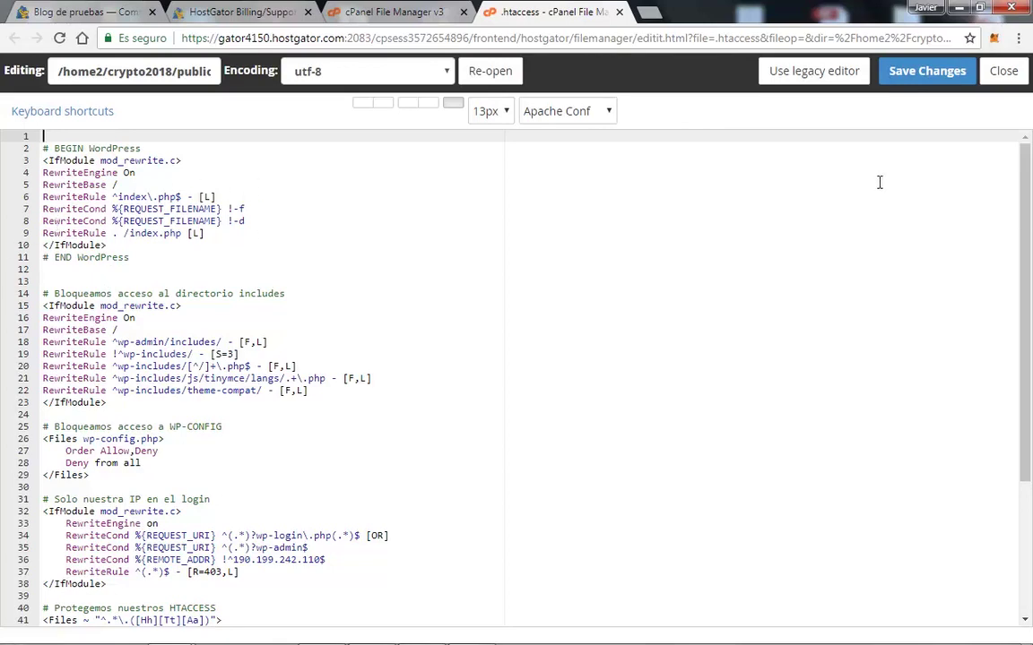
- Delete all custom rules below the "# END WordPress" block in the .htaccess file
scroll(1024, 476, "down", 3)
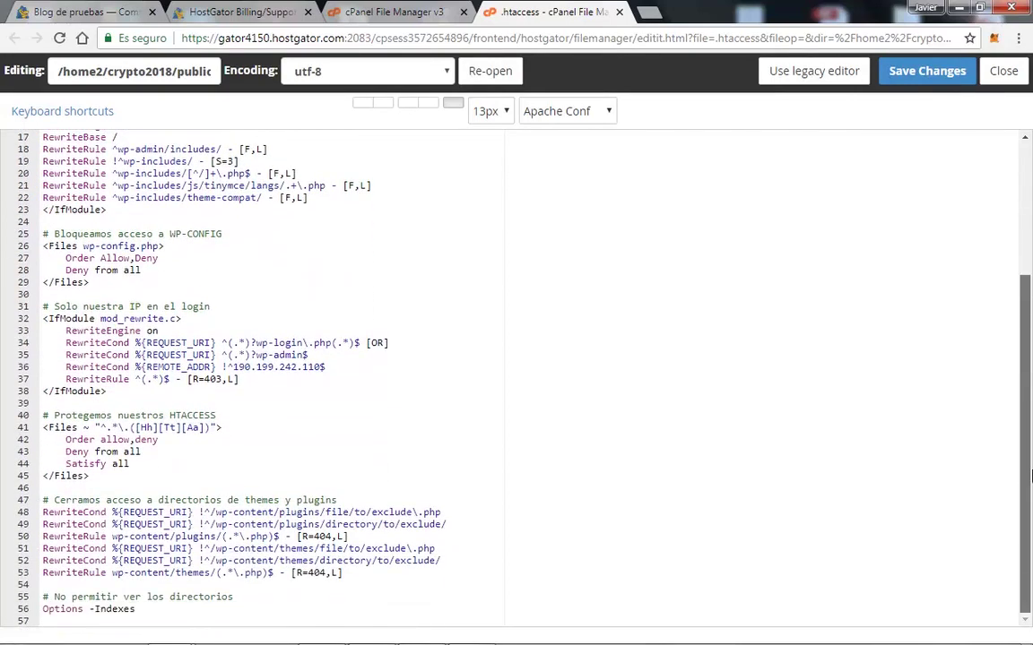
scroll(173, 260, "up", 3)
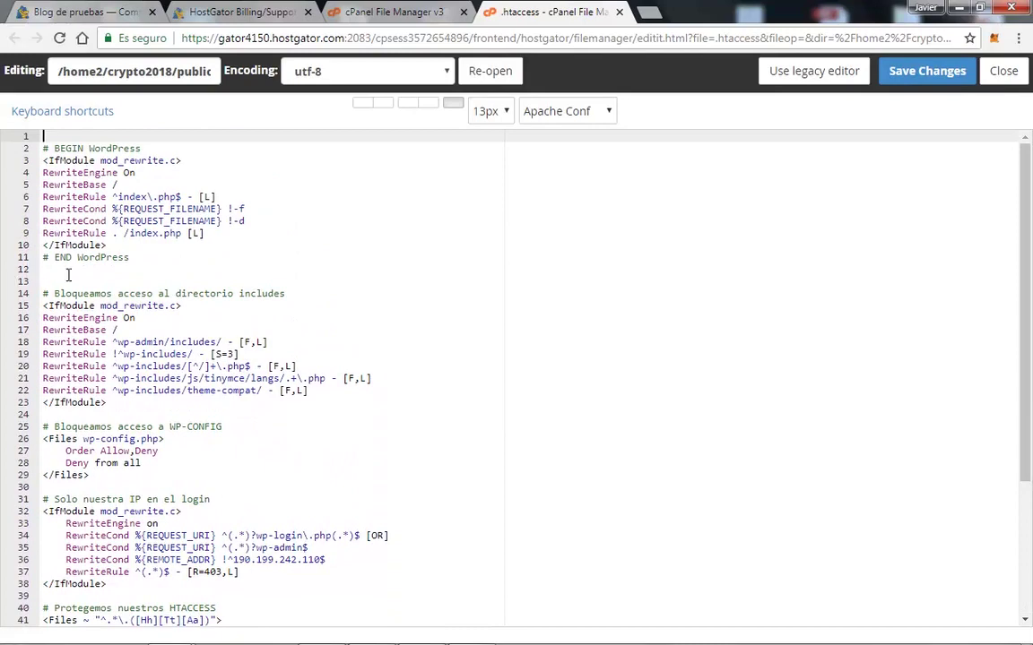
left_click_drag(43, 281, 213, 608)
key("Delete")
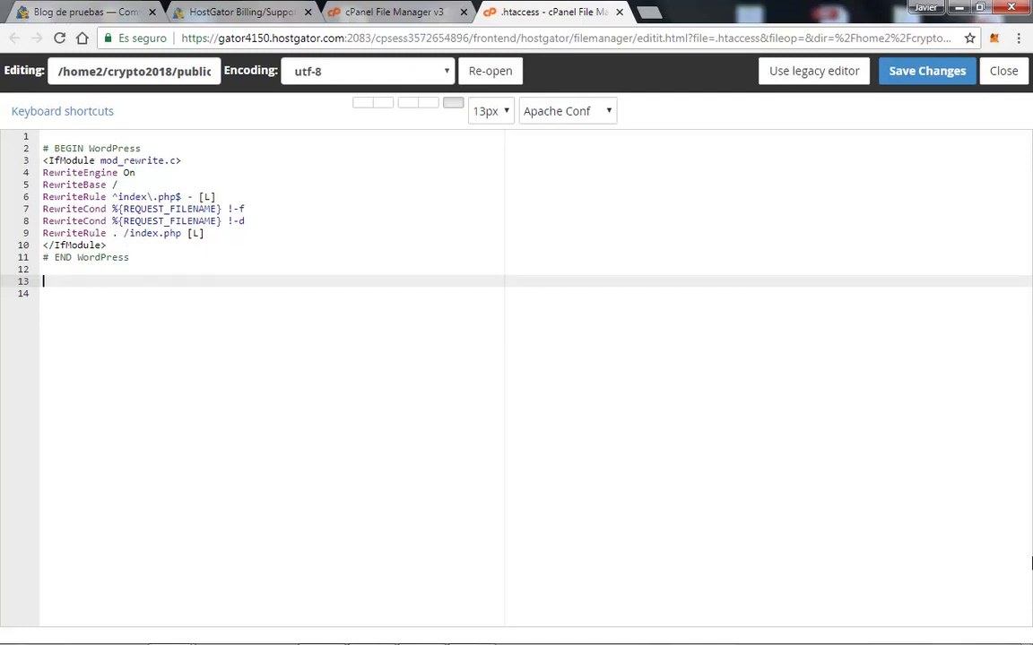
- Paste the custom rules below the WordPress block, keeping only the "# Bloqueamos acceso al directorio includes" block and removing the rest after copying it
key("ctrl+v")
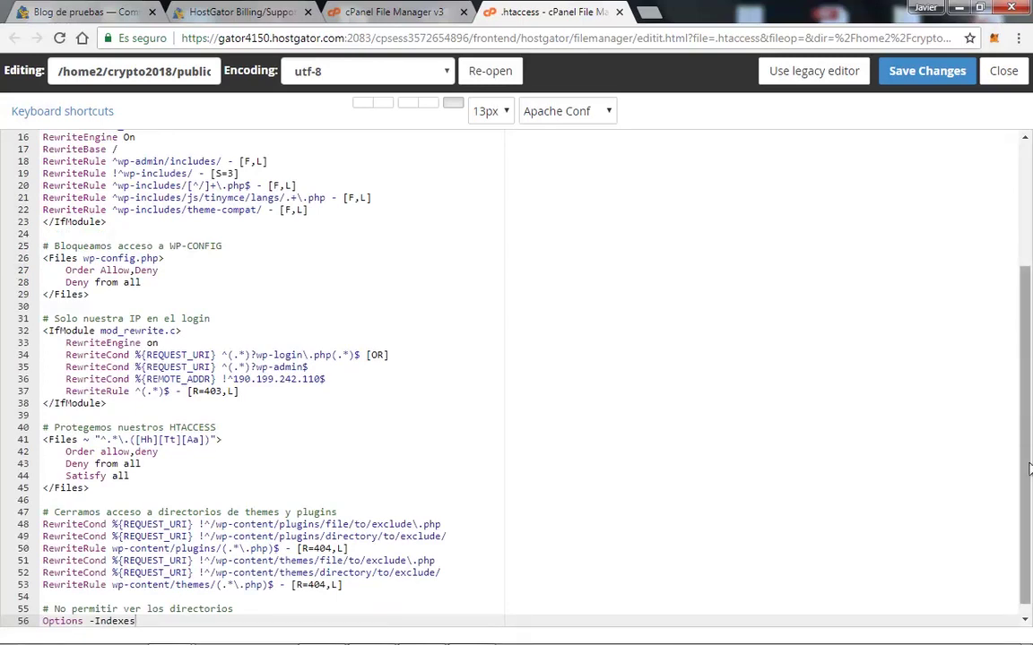
scroll(1031, 388, "up", 2)
scroll(1031, 388, "up", 3)
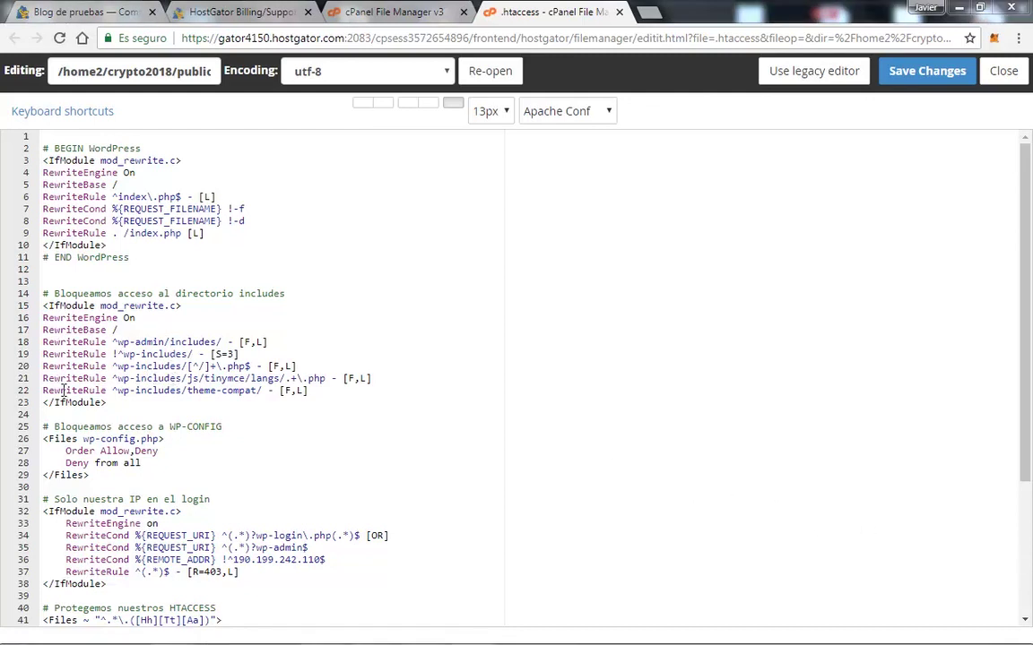
left_click_drag(44, 425, 210, 609)
key("ctrl+c")
key("Delete")
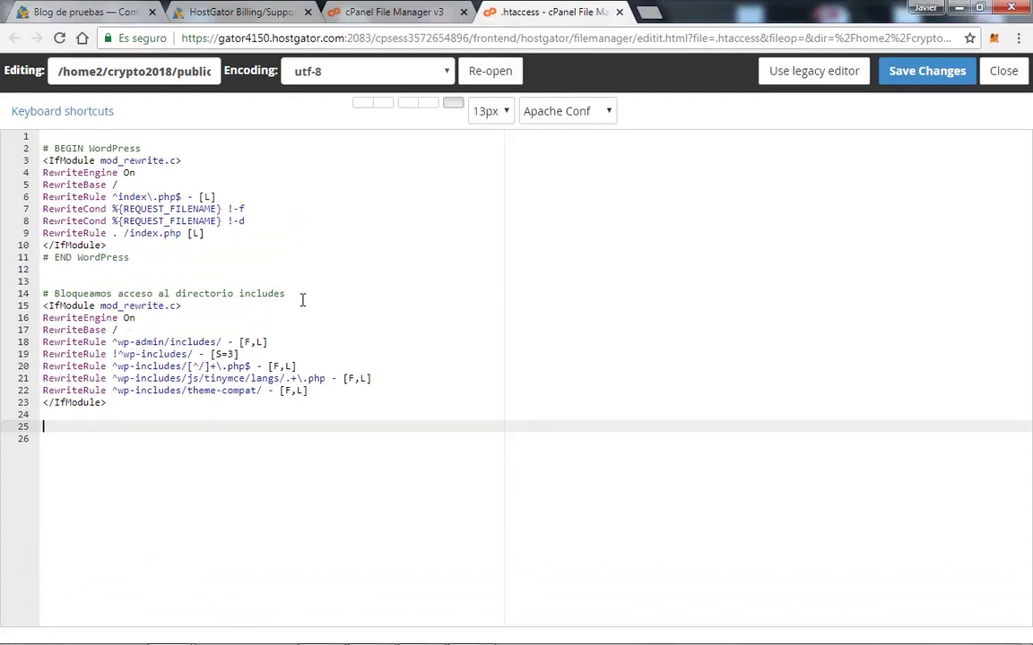
- Examine the contents of the wp-includes folder in the File Manager and return to public_html
left_click(375, 14)
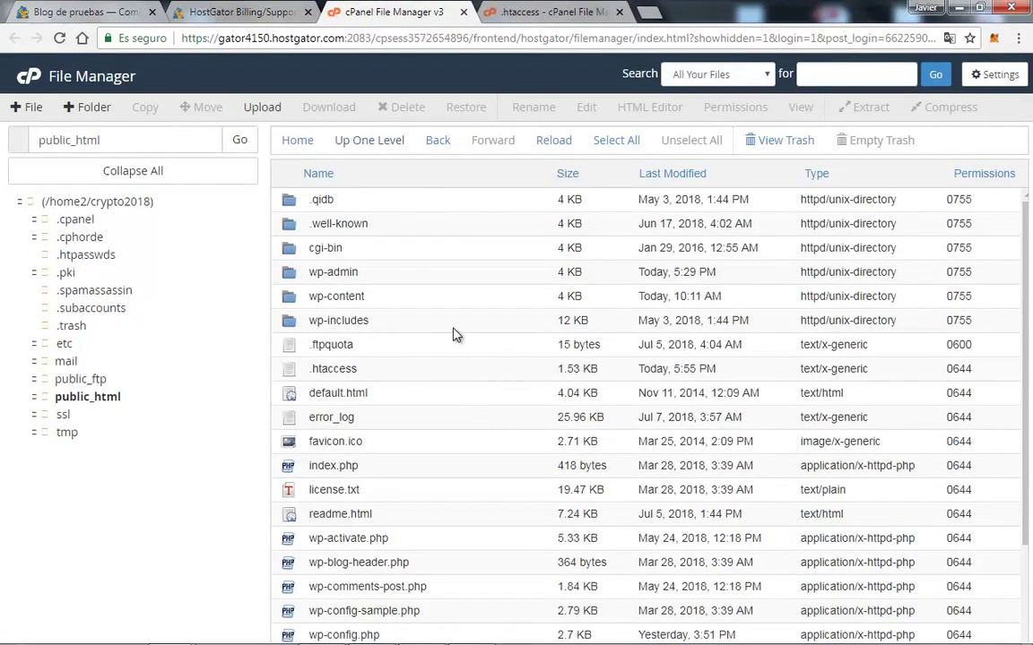
left_click(411, 321)
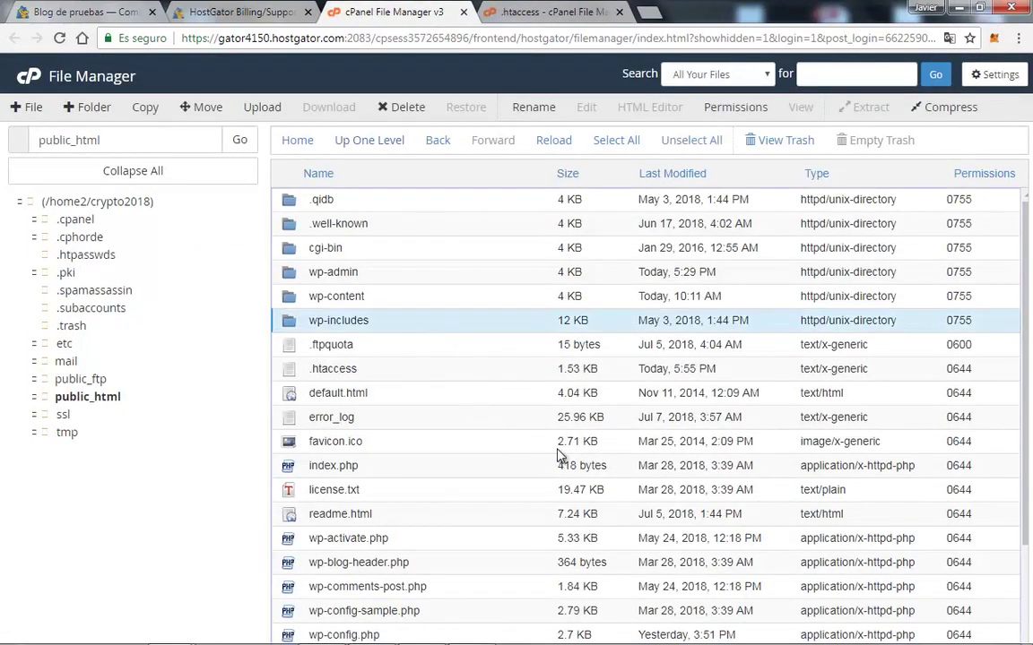
double_click(471, 330)
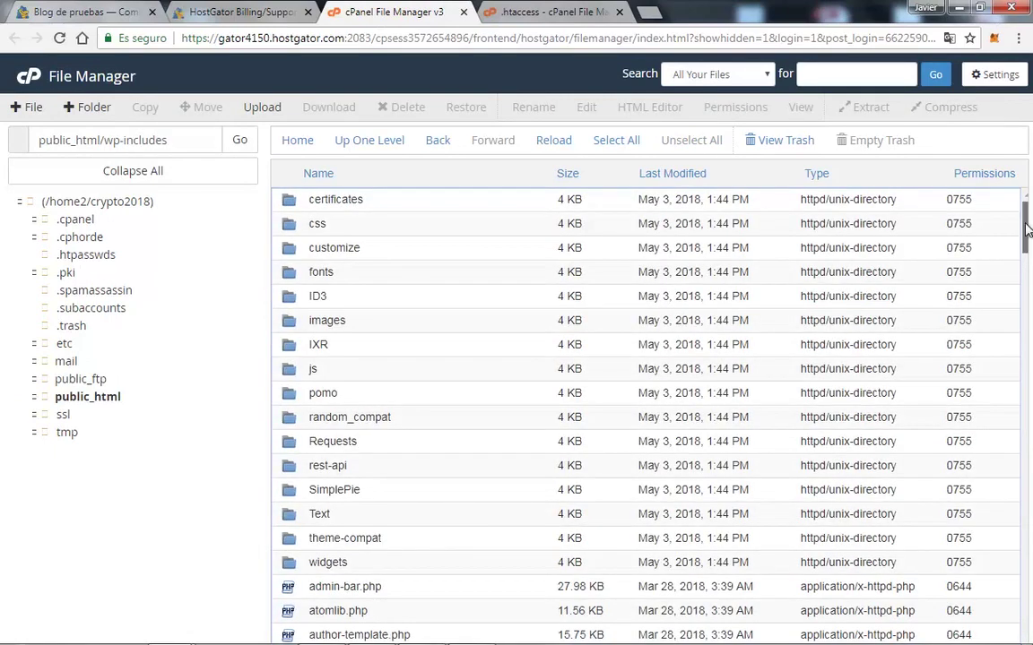
left_click_drag(1027, 239, 1026, 209)
left_click(401, 150)
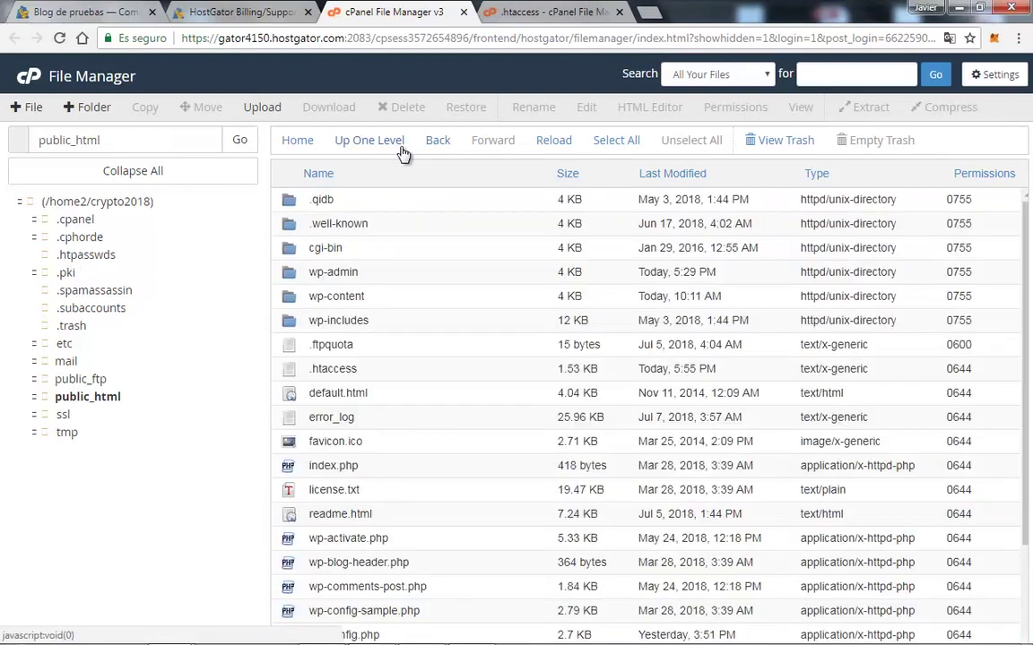
- Save .htaccess with the includes block and add only the "# Bloqueamos acceso a WP-CONFIG" block below it from the copied rules
left_click(516, 11)
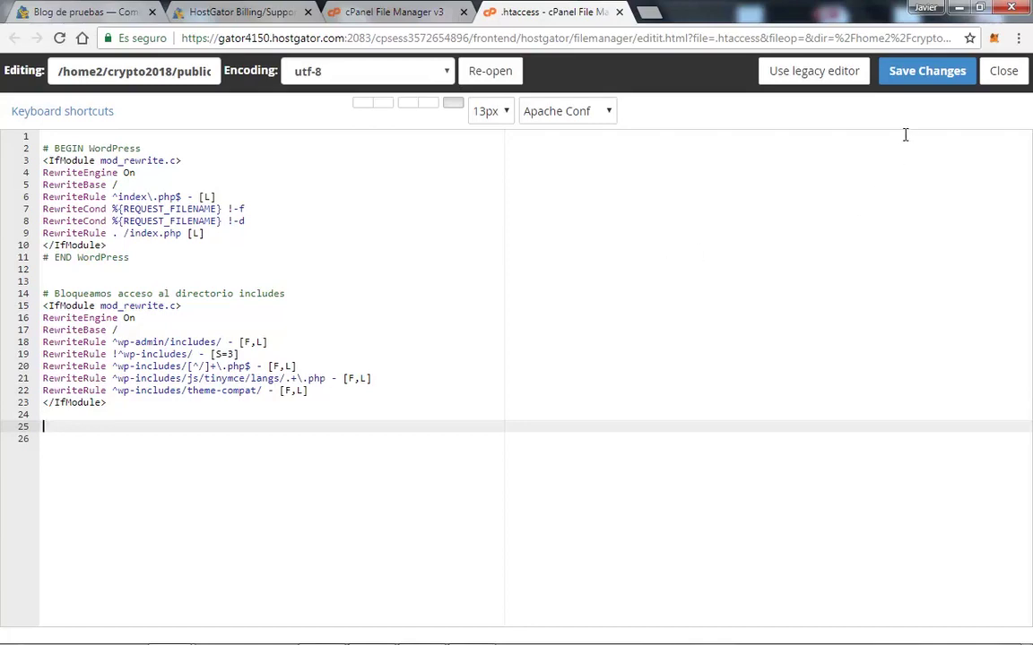
left_click(918, 77)
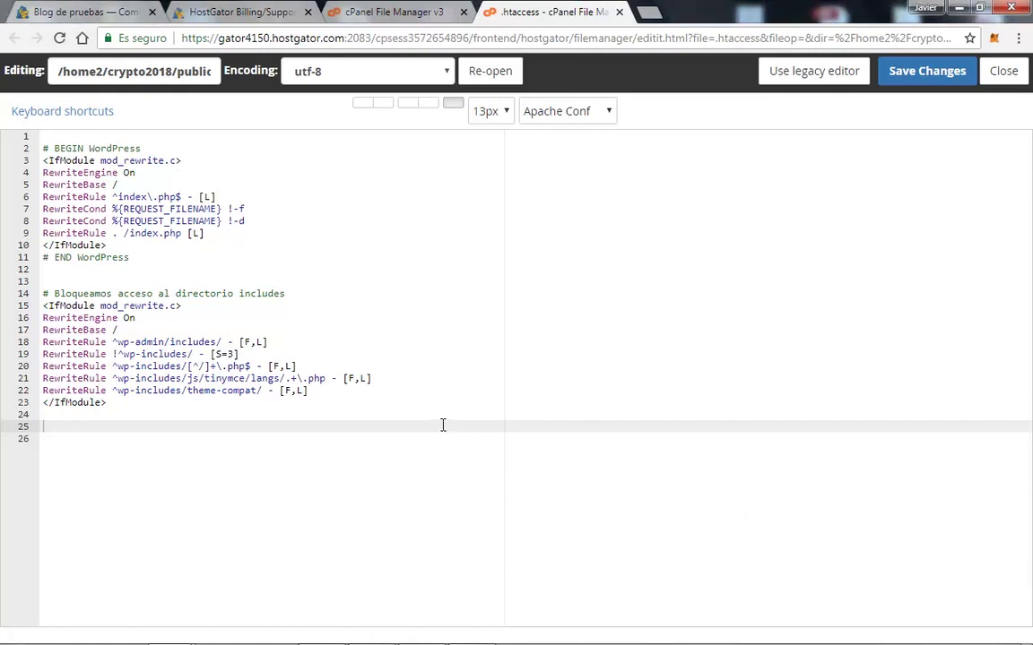
key("ctrl+v")
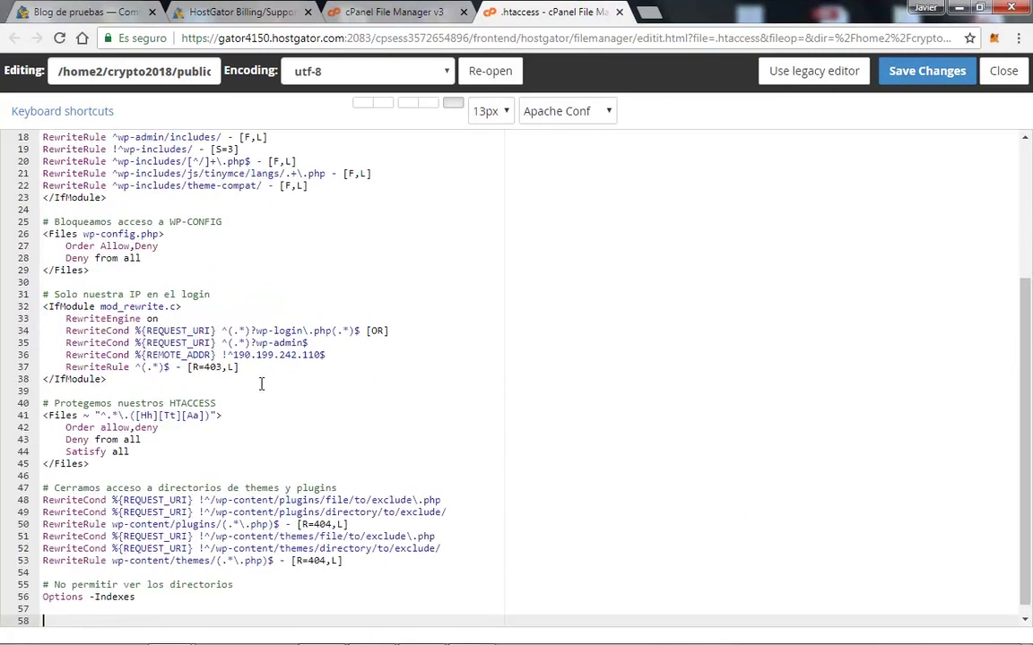
left_click_drag(43, 294, 133, 606)
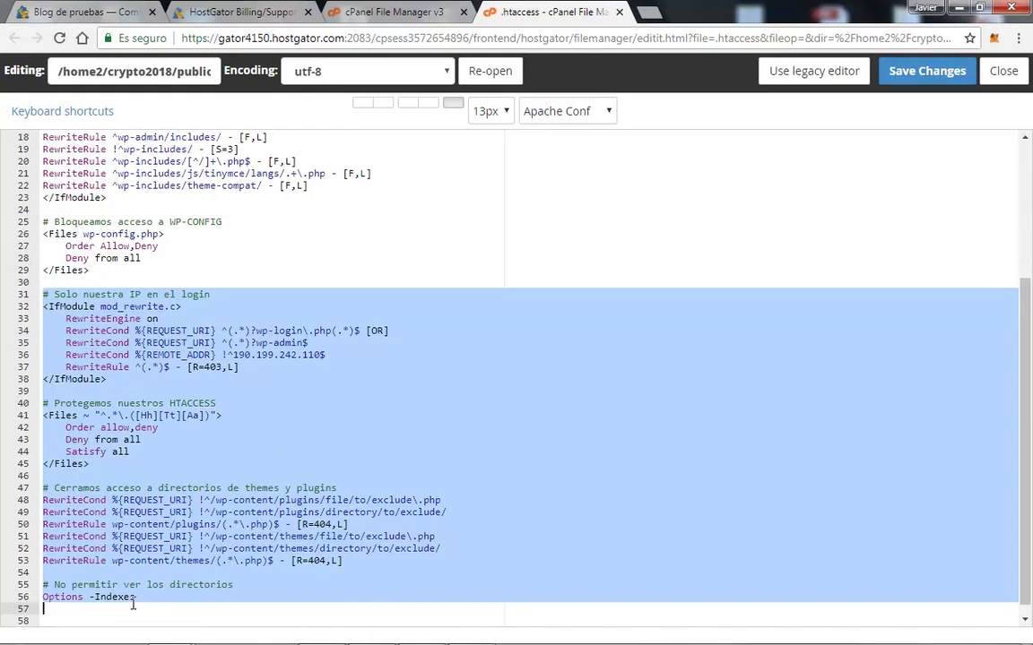
key("Delete")
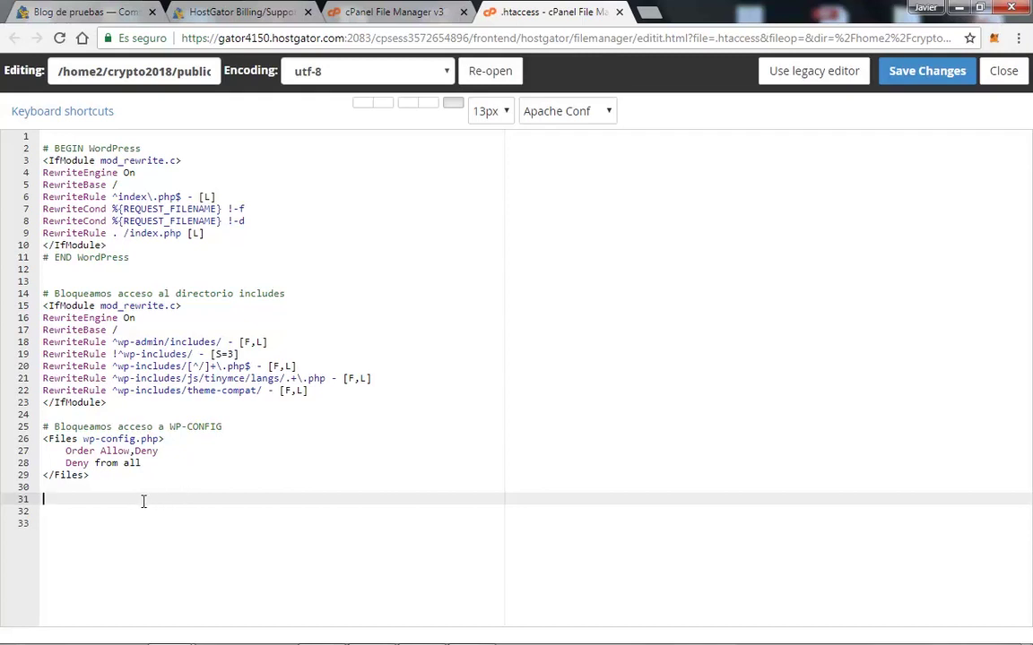
- Open wp-config.php from public_html in the text editor to view its database settings
left_click(363, 15)
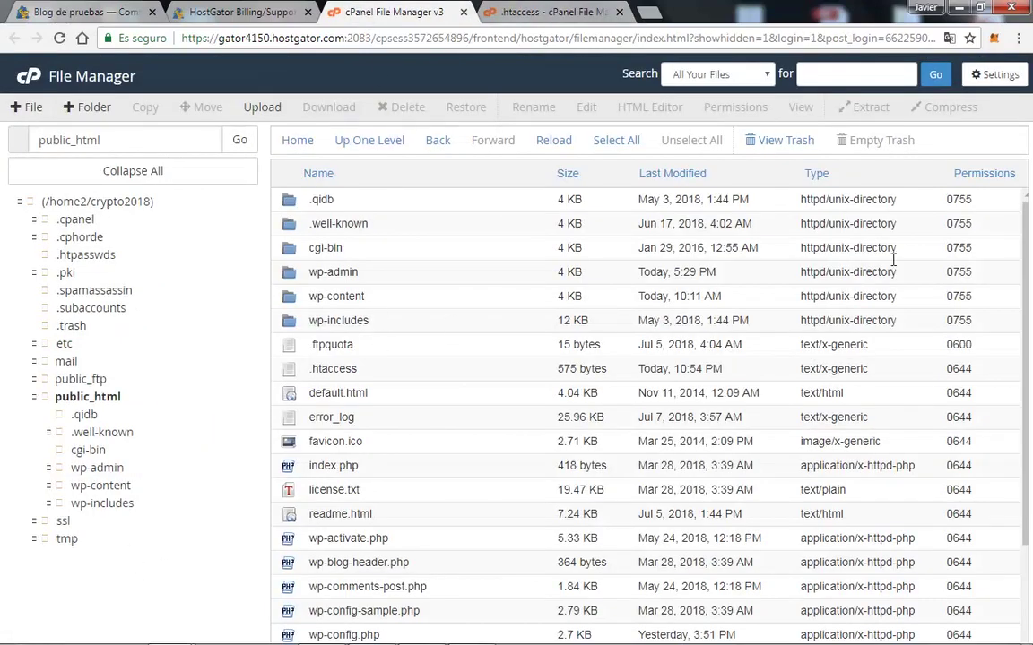
scroll(1028, 320, "down", 1)
scroll(1028, 320, "down", 1)
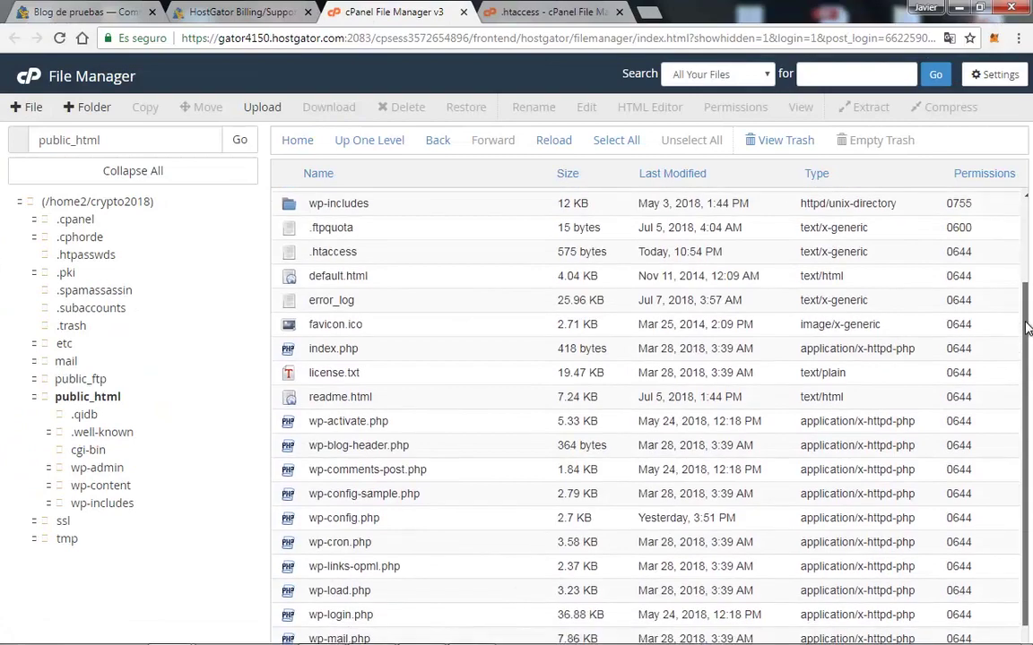
scroll(359, 558, "down", 1)
left_click(421, 495)
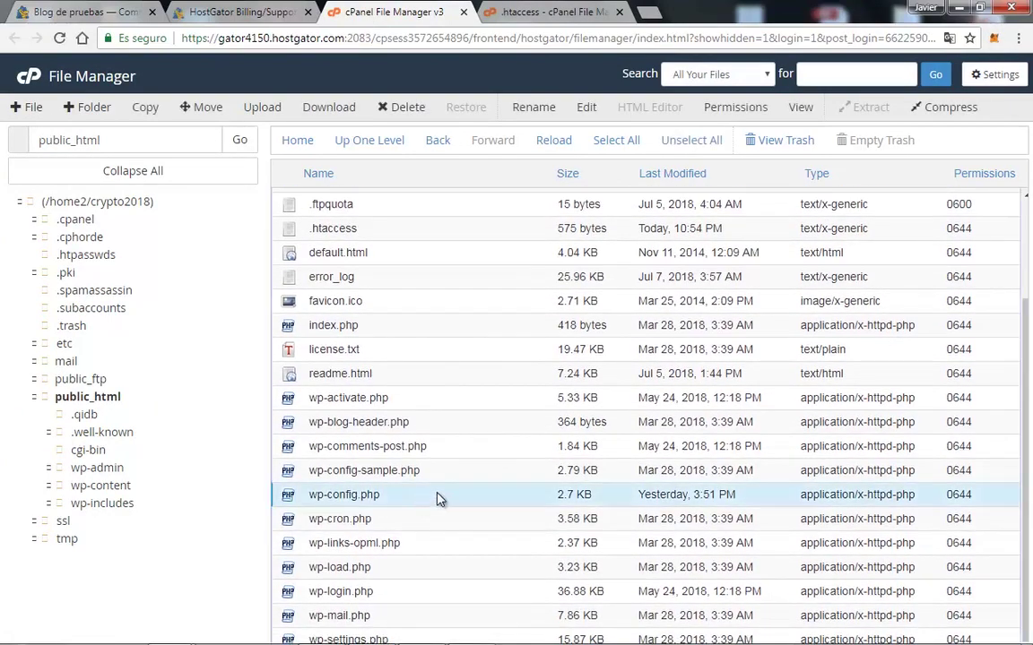
right_click(436, 495)
left_click(485, 461)
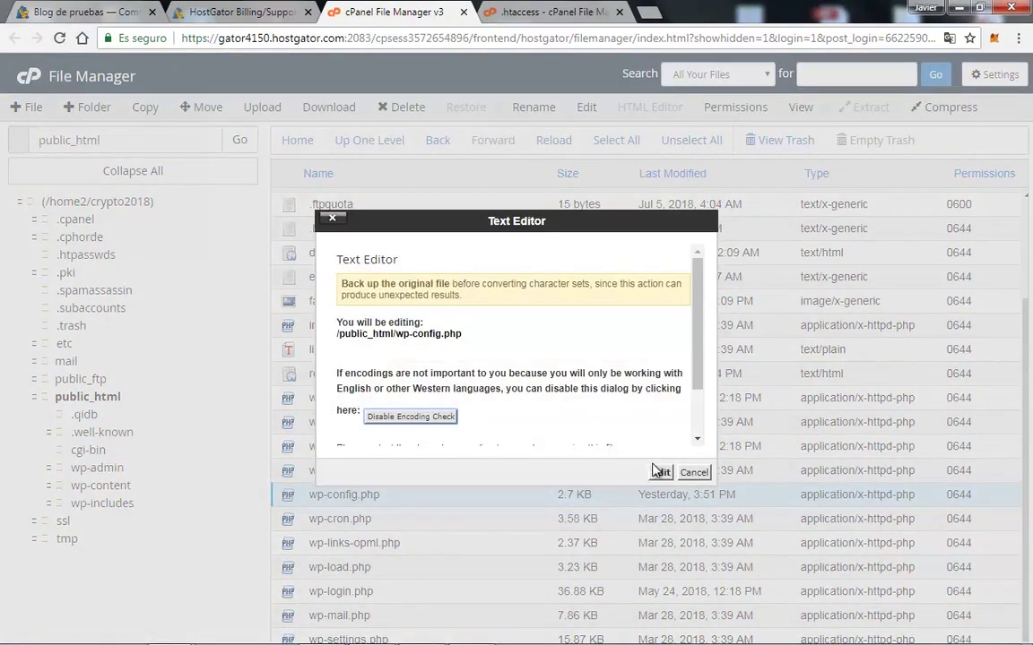
left_click(661, 471)
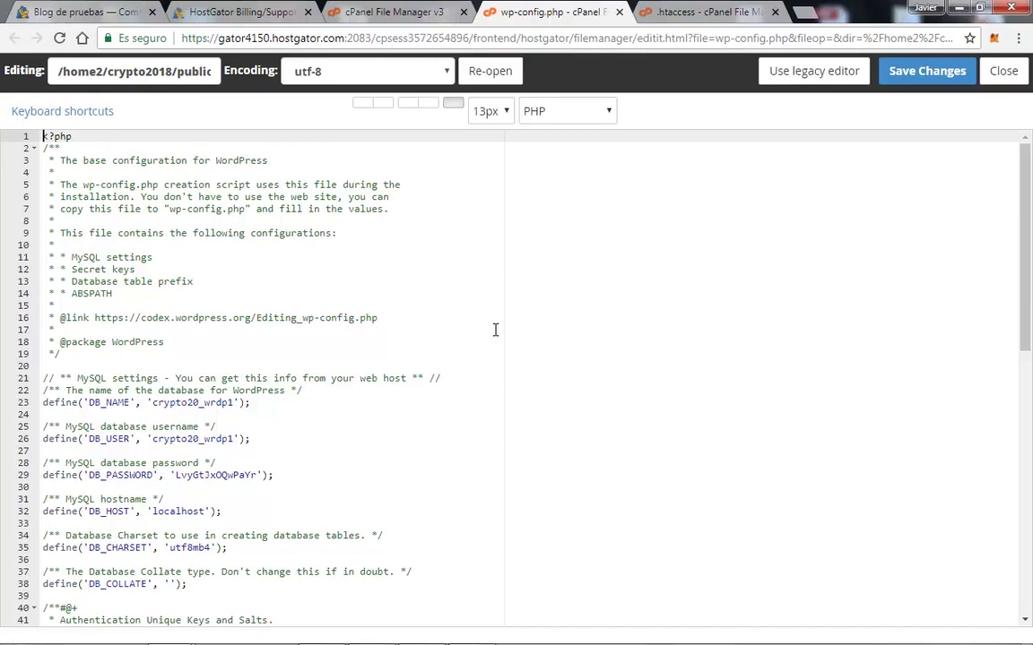
- Load cryptoforexbinary.com/wp-config.php in the website's browser tab to test access to the file
left_click(81, 12)
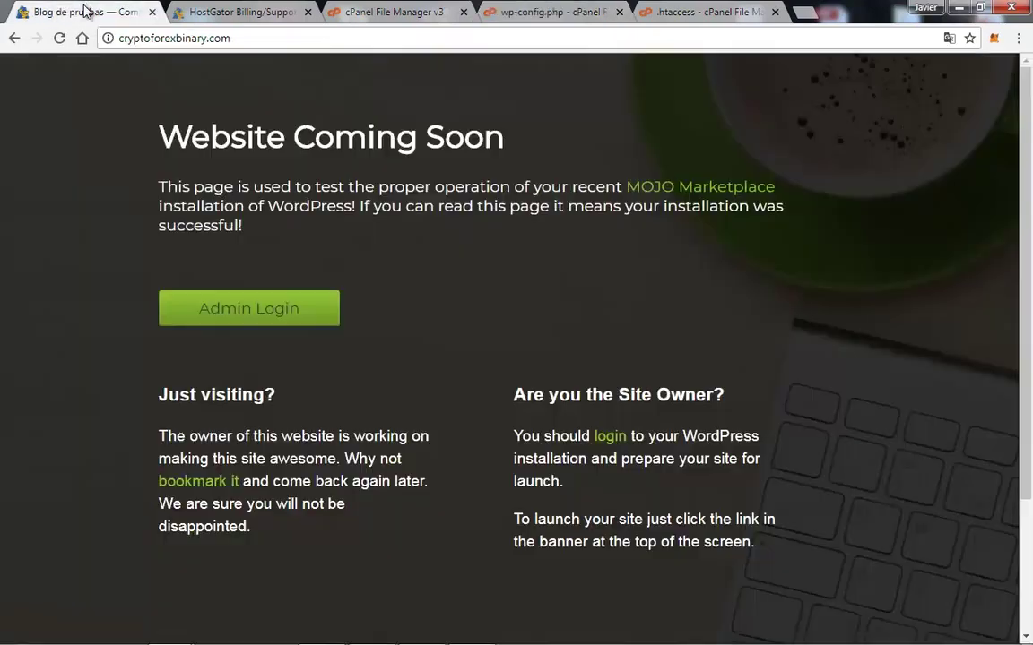
left_click(271, 41)
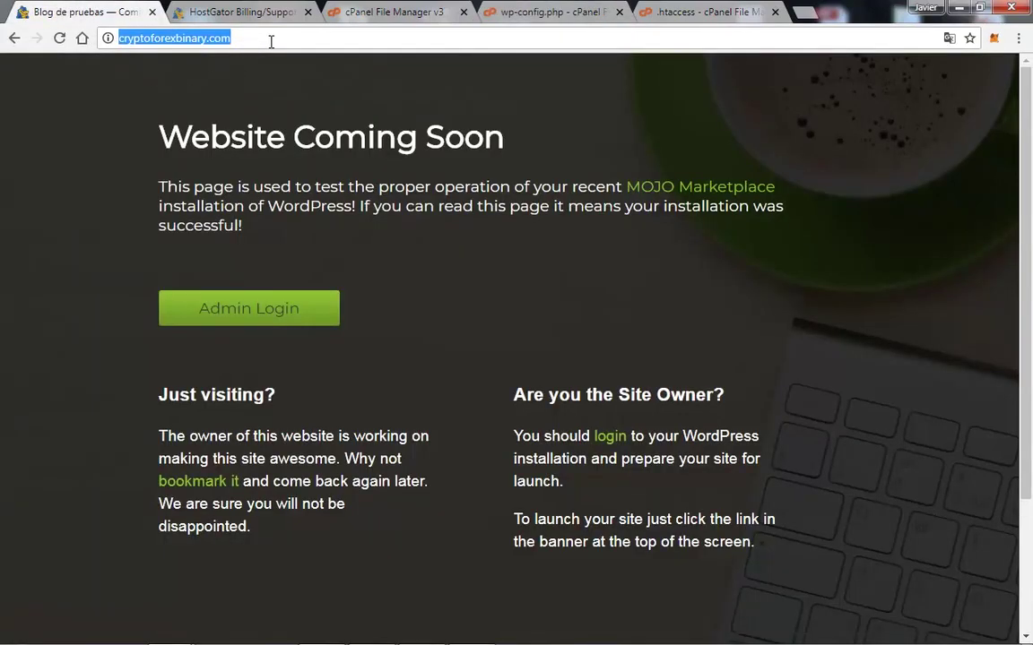
left_click(270, 41)
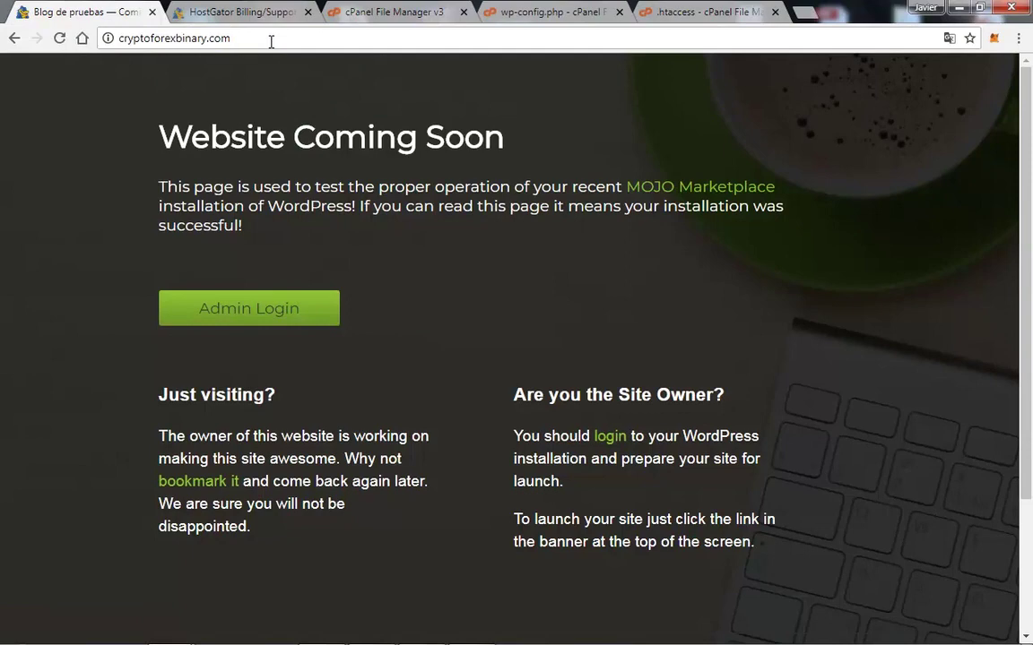
type("/wp")
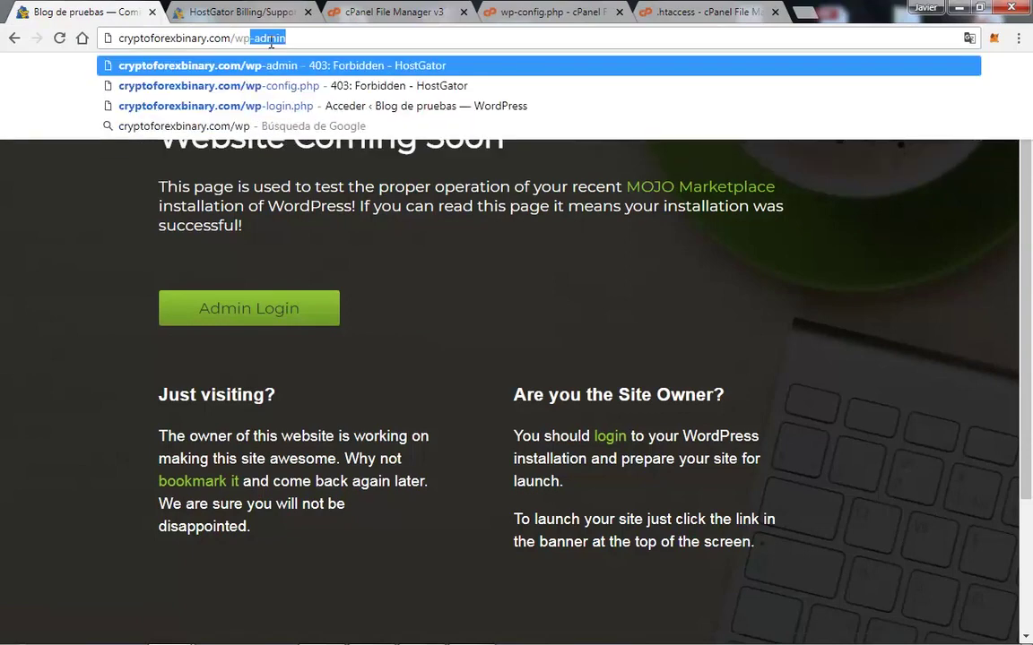
type("-c")
type("f")
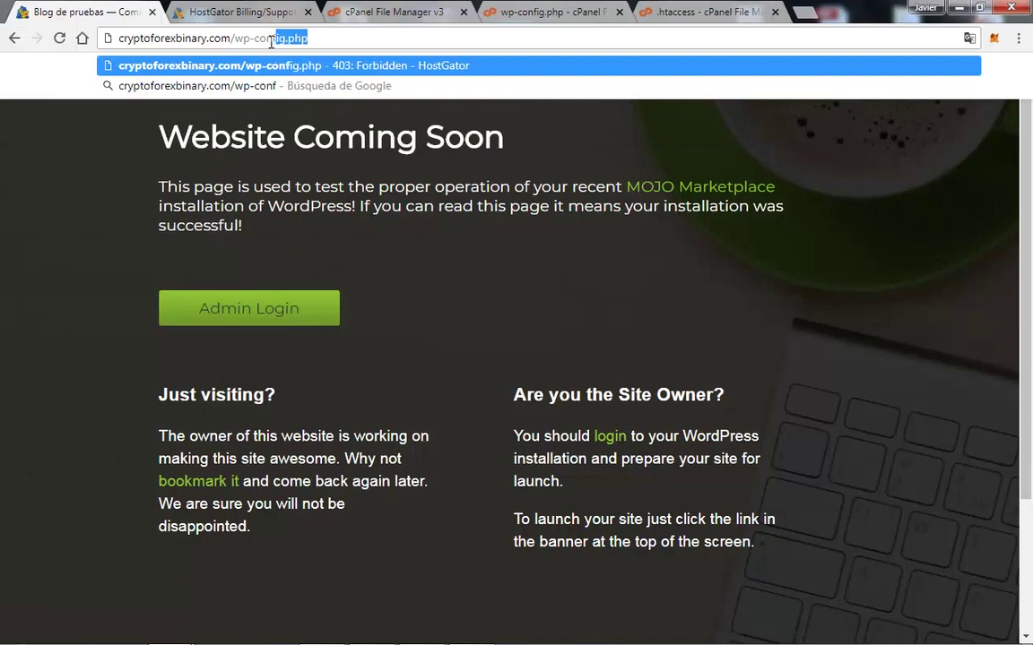
key("Return")
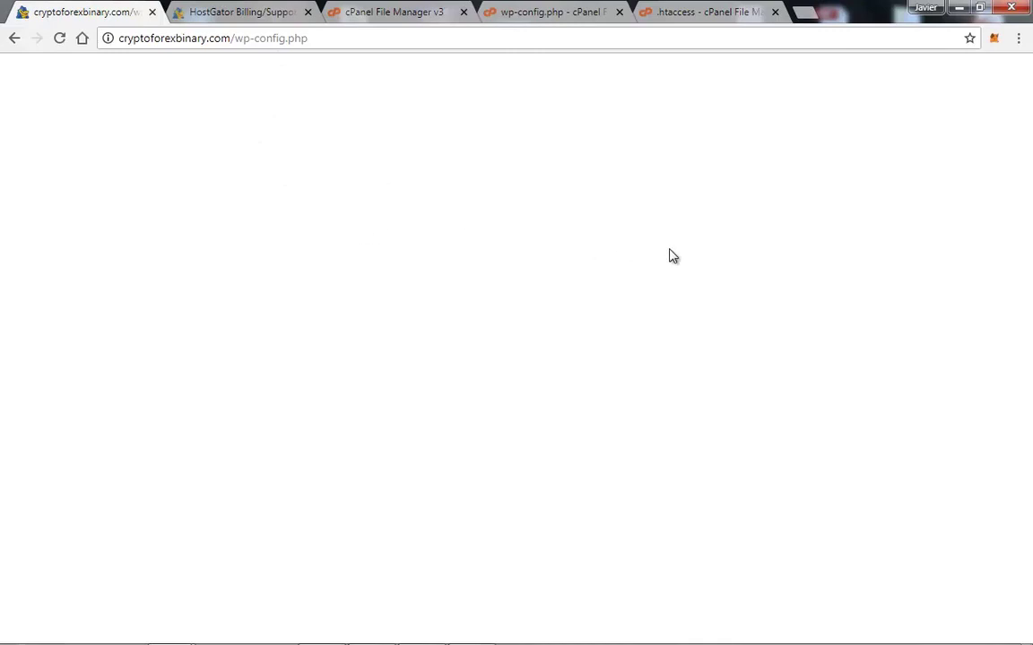
right_click(391, 239)
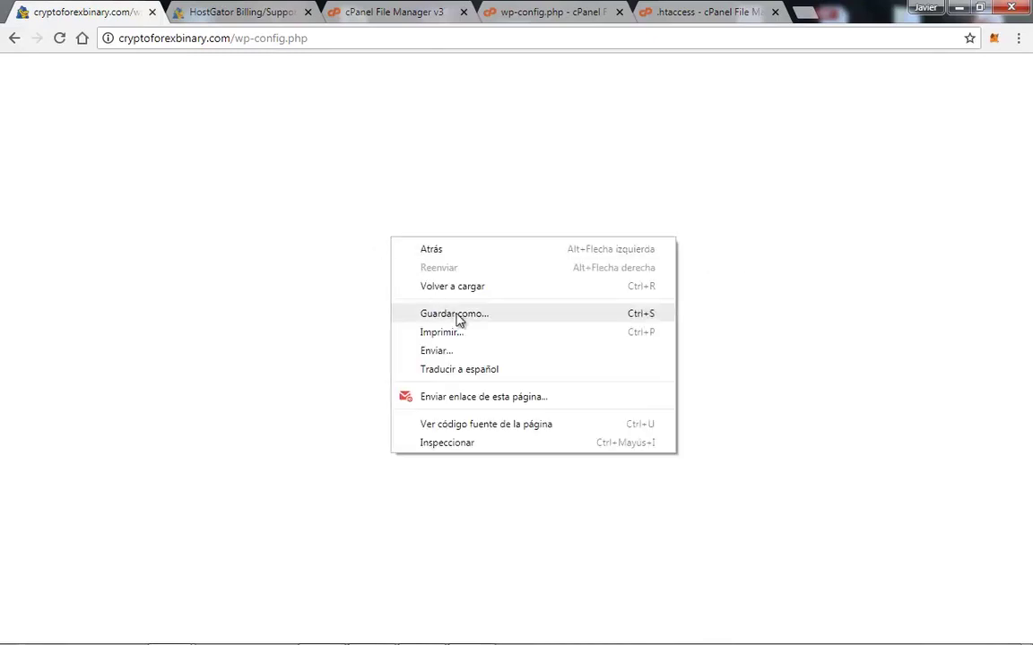
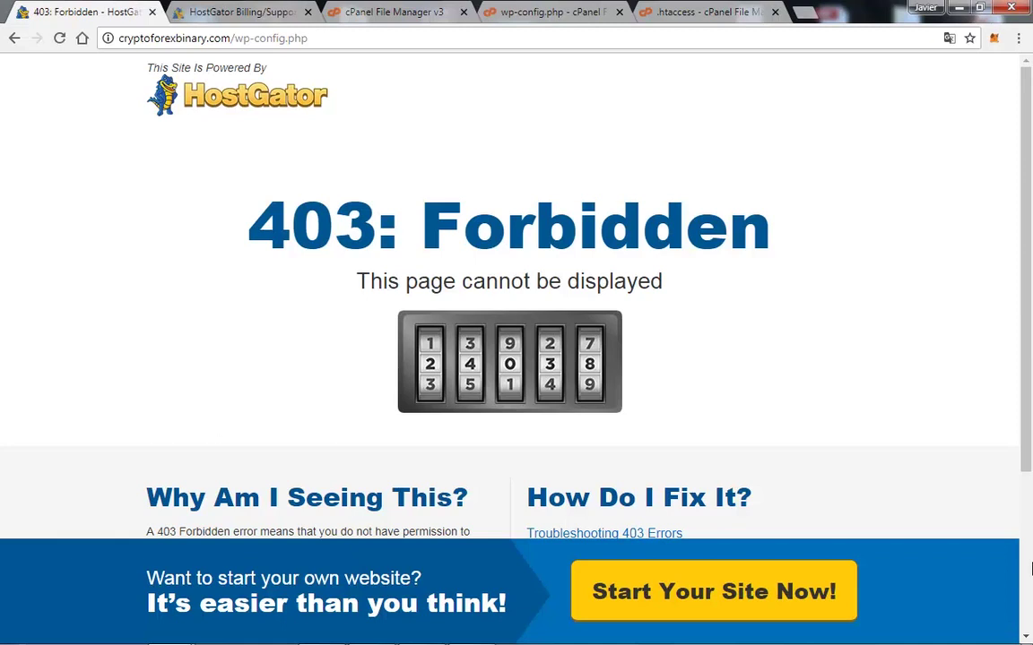
- Close the wp-config.php editor and add only the "# Solo nuestra IP en el login" block from the copied rules below the WP-CONFIG block in .htaccess
left_click(686, 12)
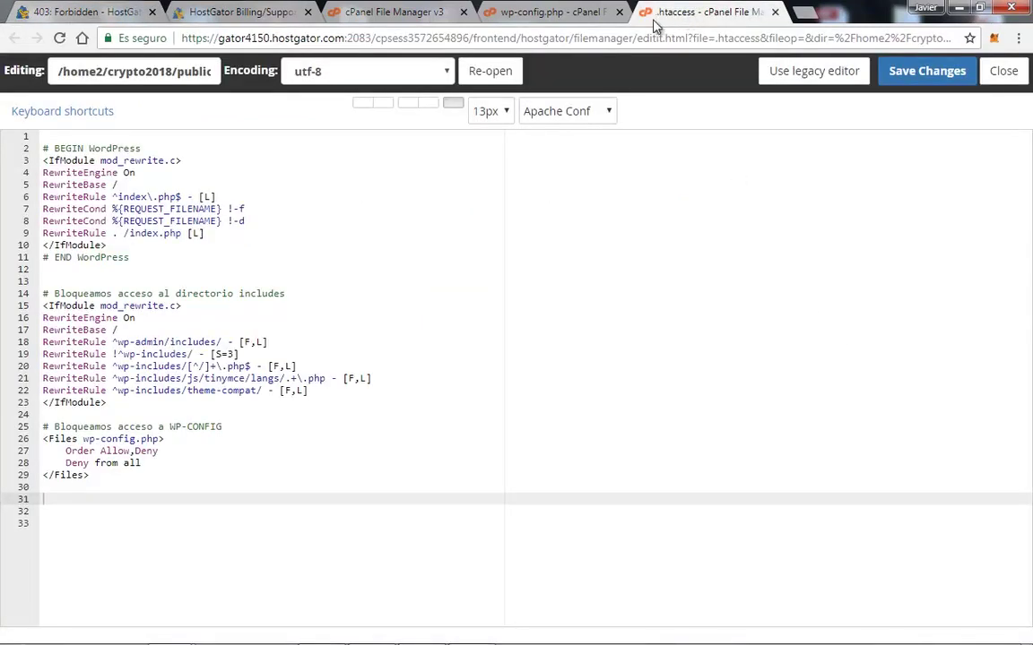
middle_click(555, 10)
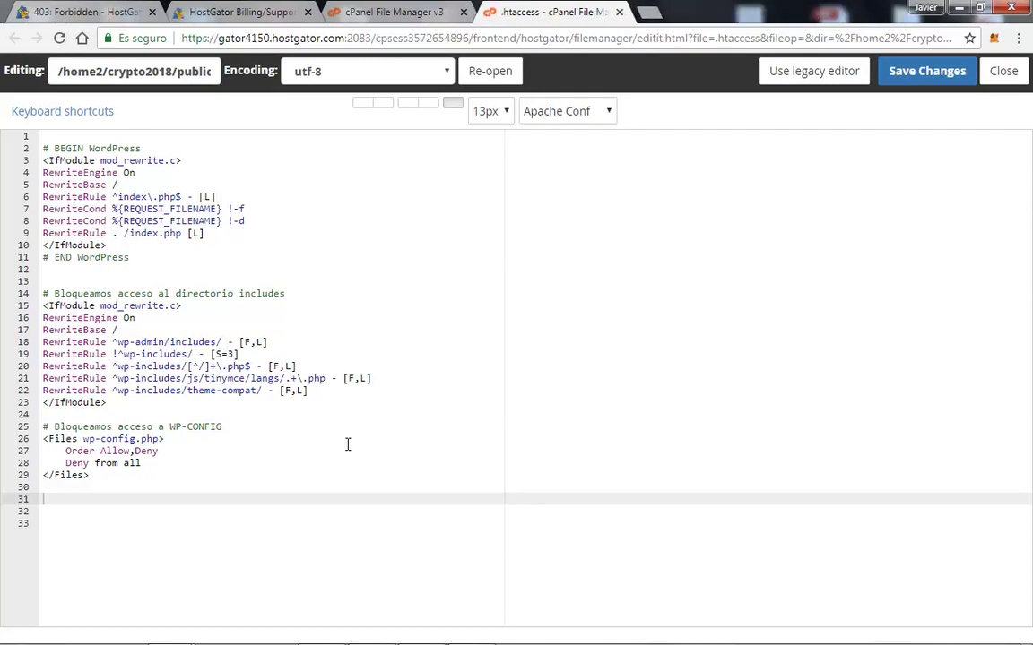
key("ctrl+v")
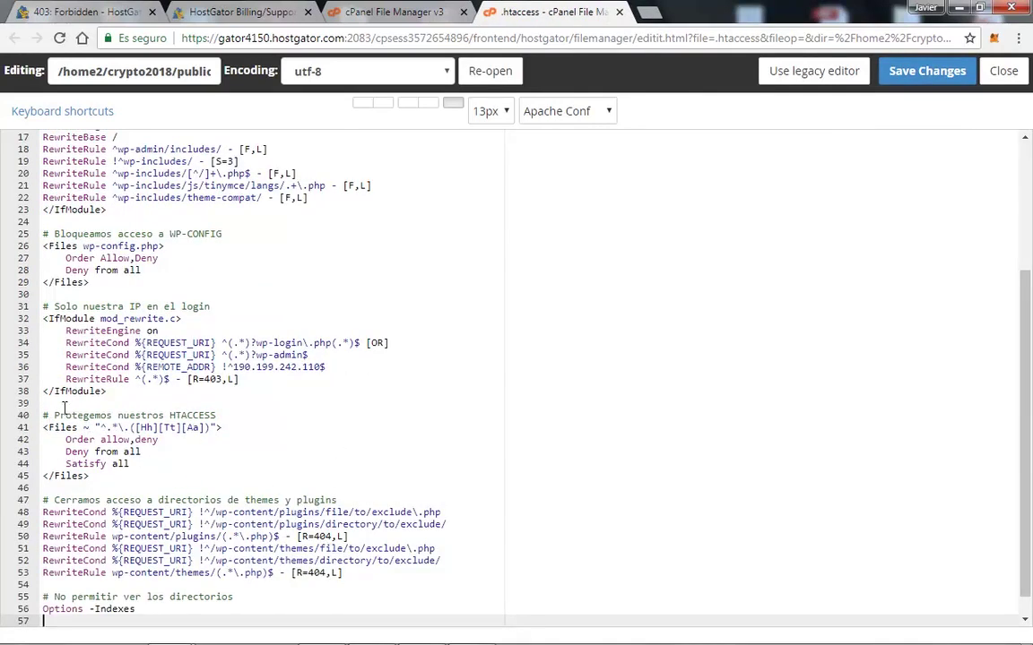
left_click_drag(43, 415, 134, 609)
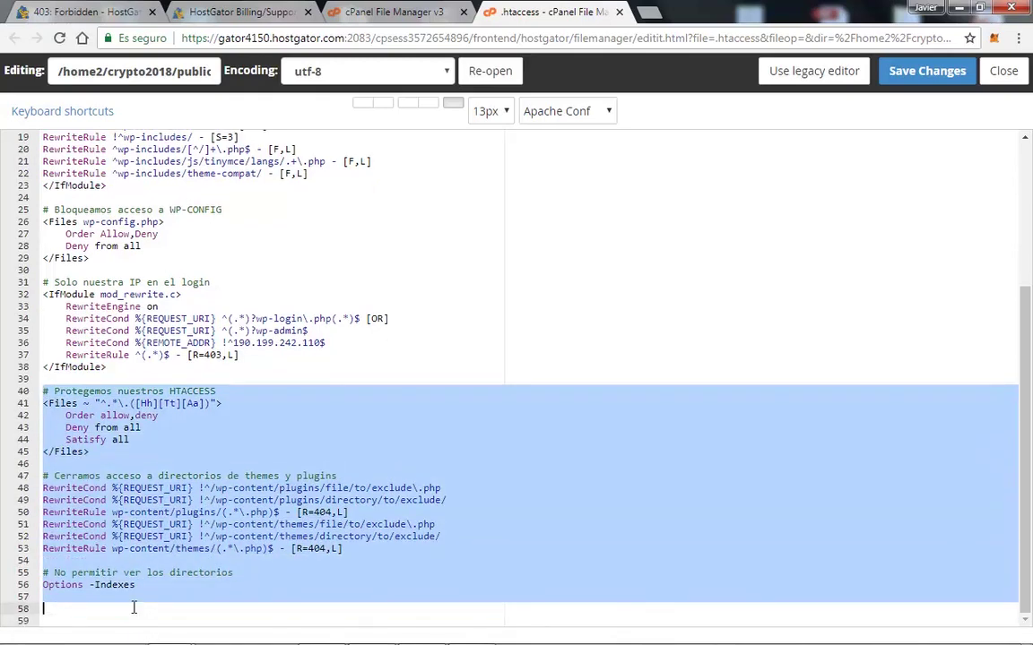
key("BackSpace")
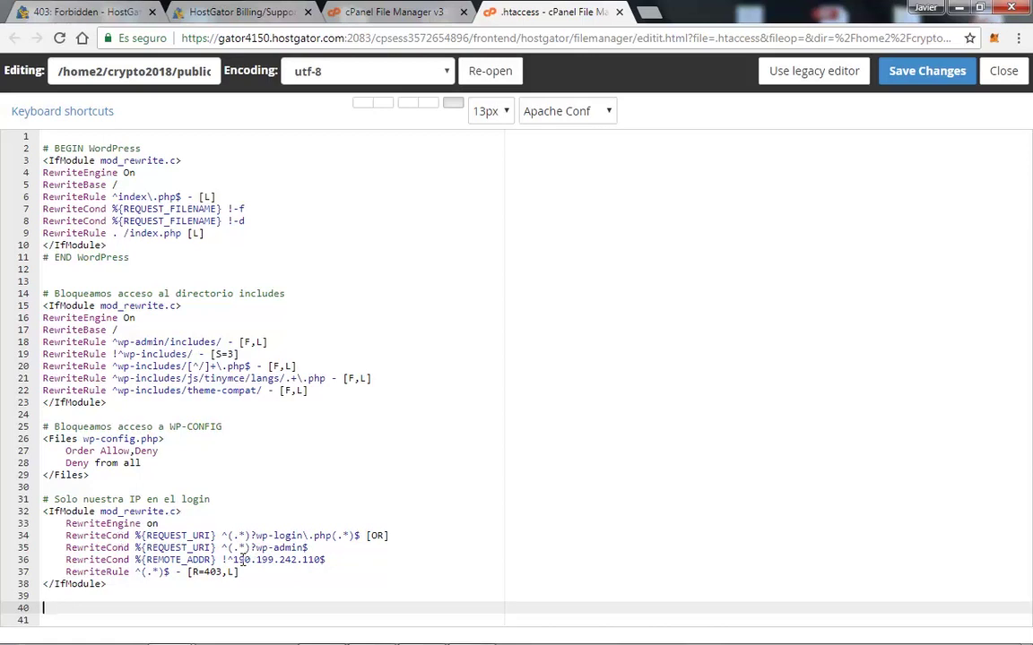
left_click_drag(234, 559, 330, 567)
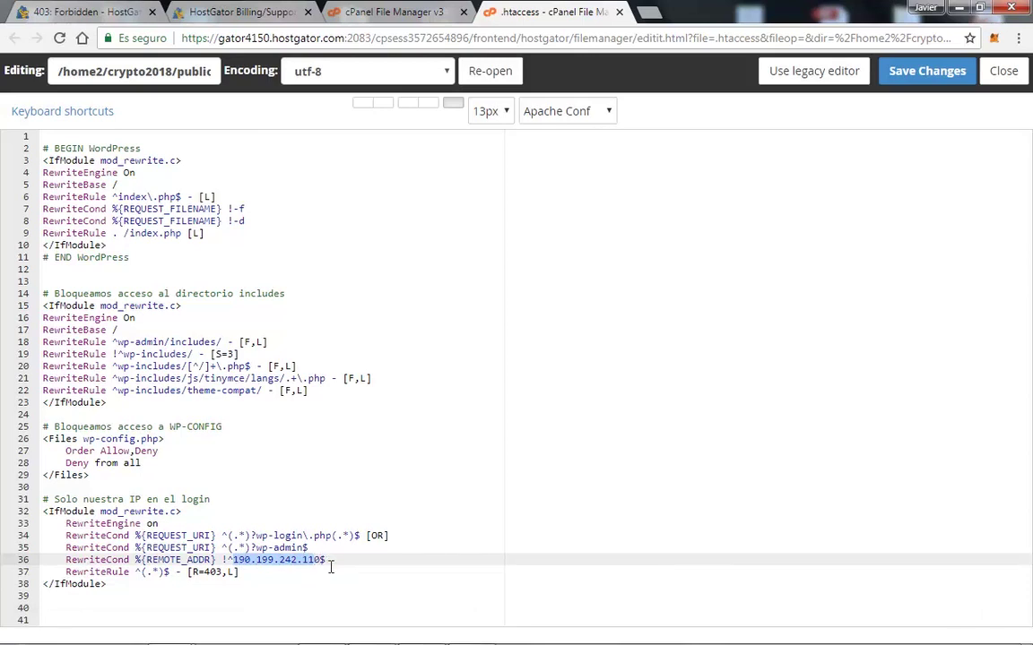
left_click(330, 561)
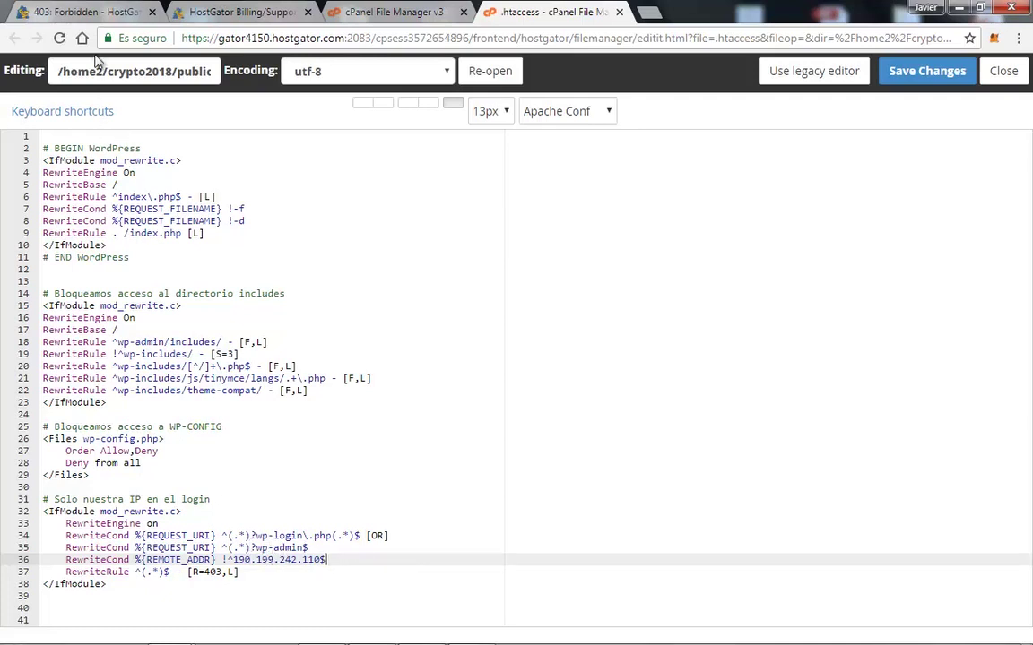
- Load cryptoforexbinary.com/wp-login.php in the website's browser tab
left_click(101, 20)
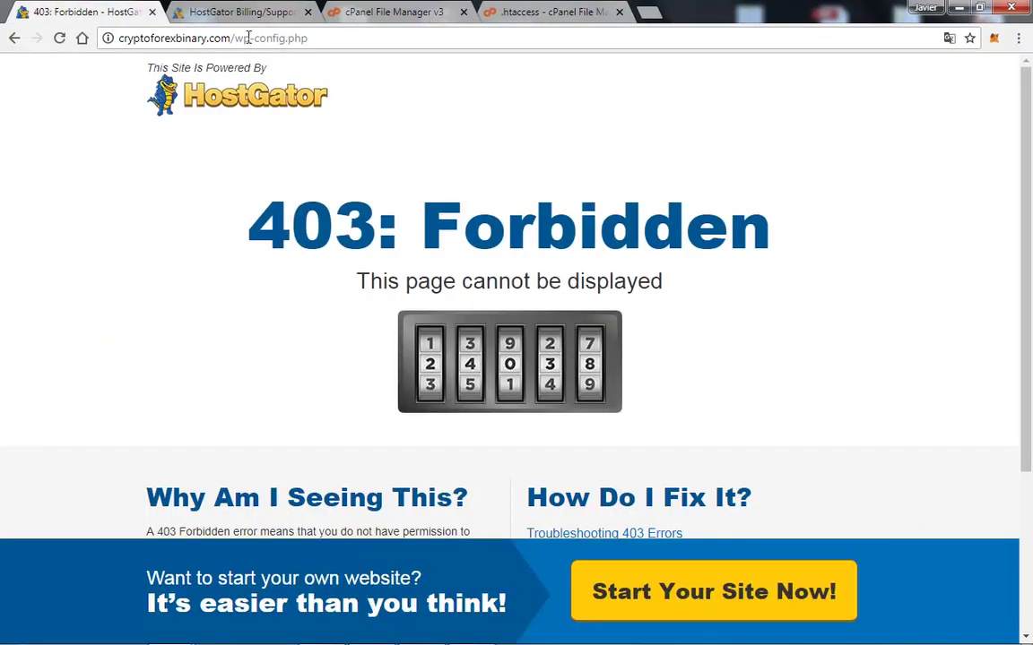
left_click_drag(255, 38, 373, 38)
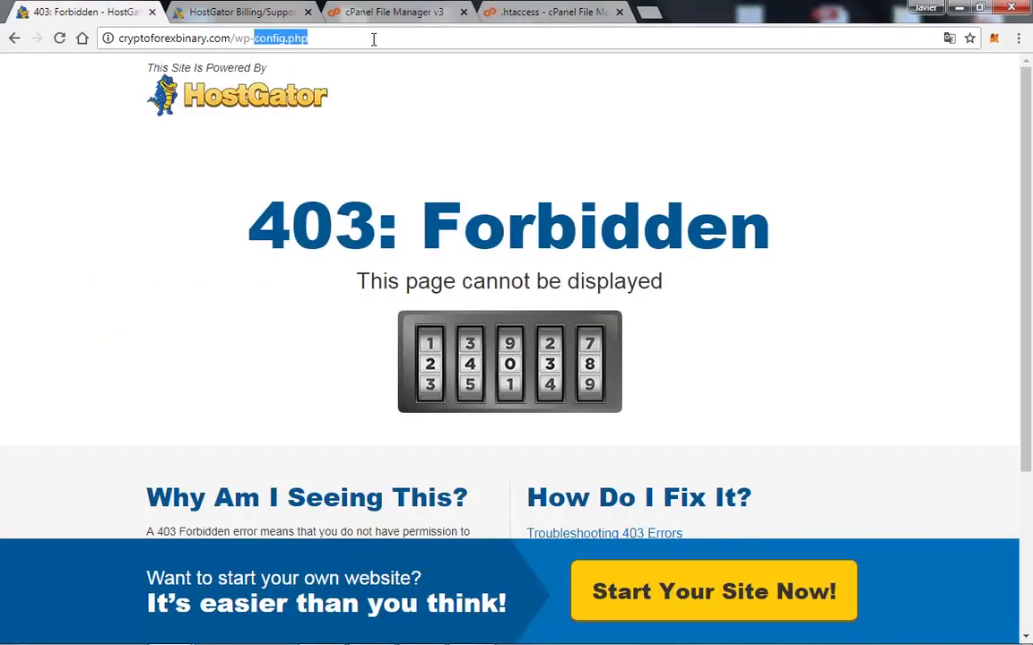
key("BackSpace")
type("login")
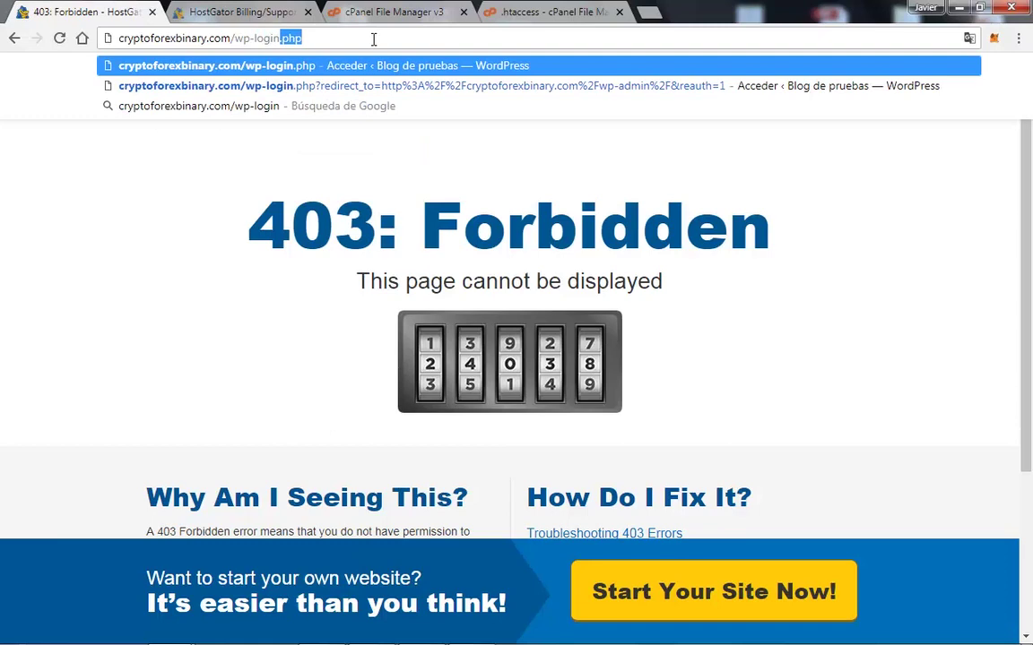
key("Return")
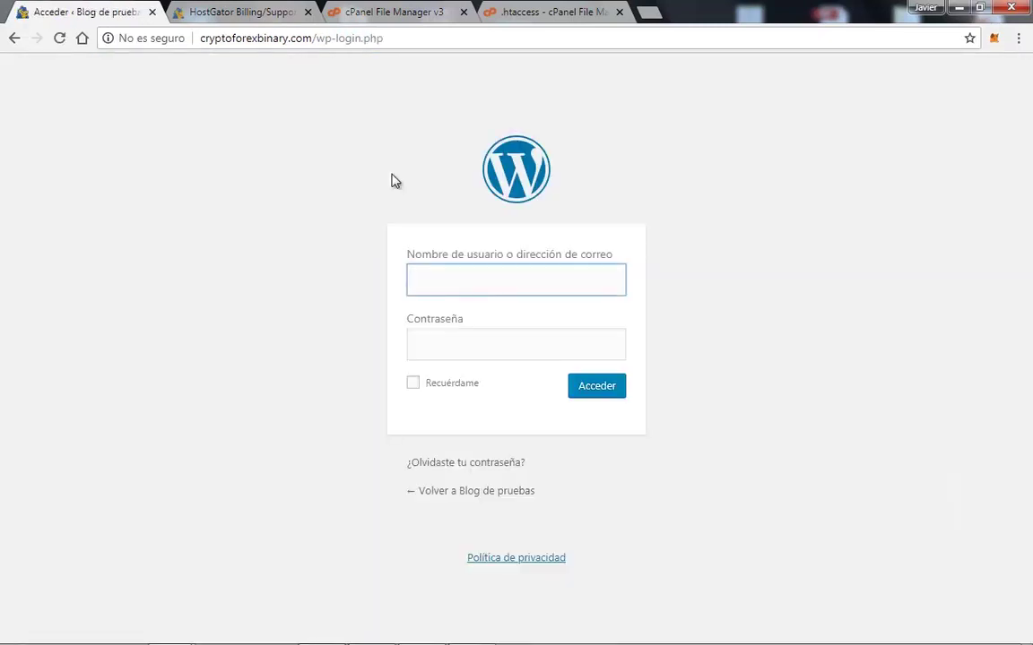
- Save .htaccess with the login IP block and reload the wp-login.php page to test access
left_click(497, 13)
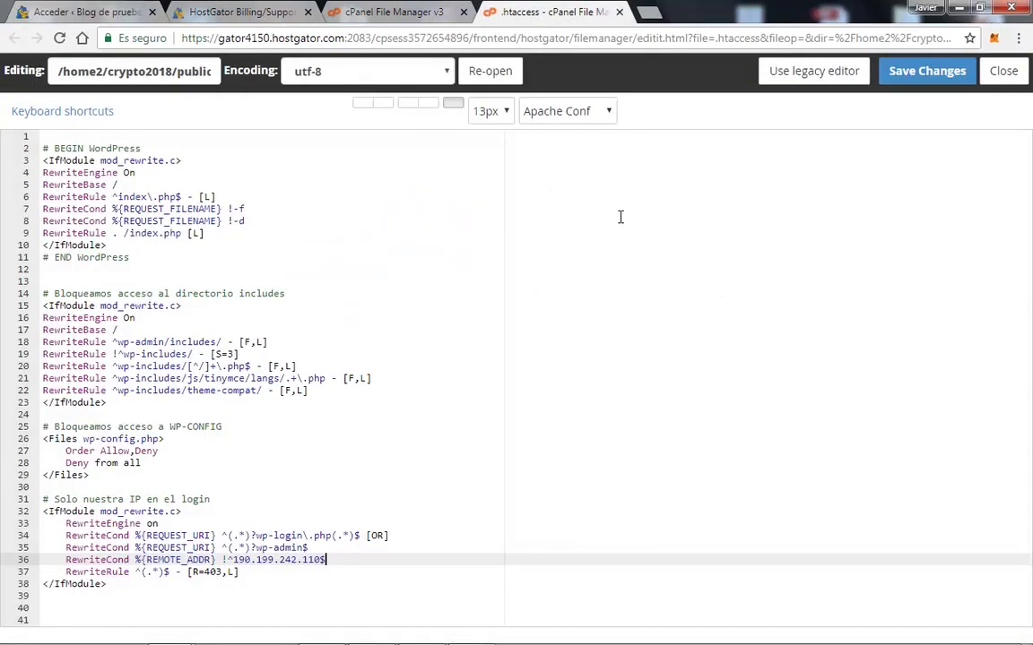
left_click(915, 79)
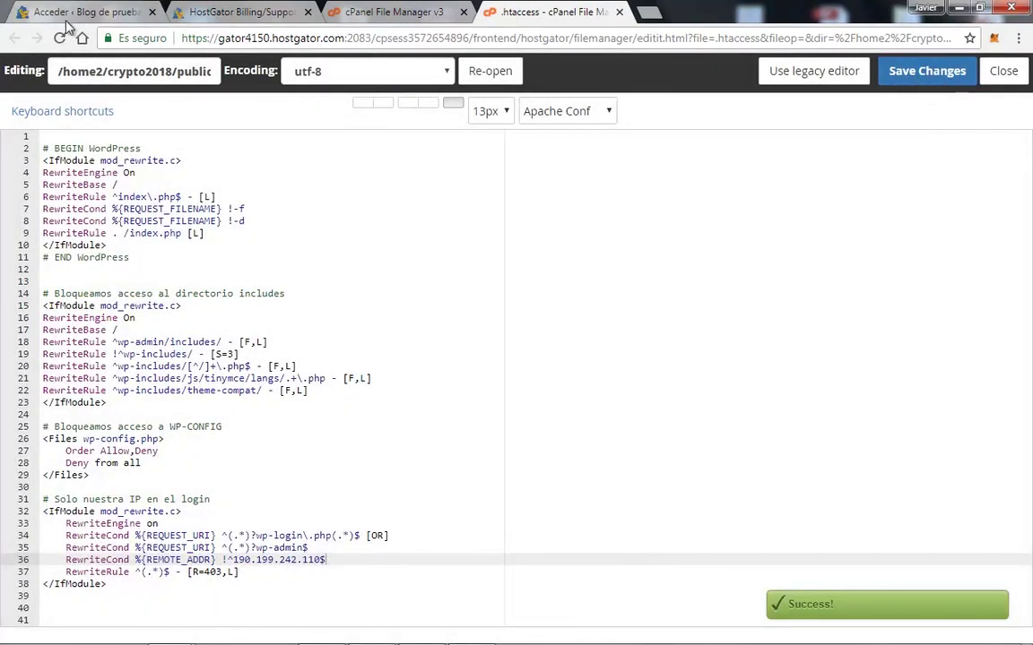
left_click(67, 13)
left_click(60, 38)
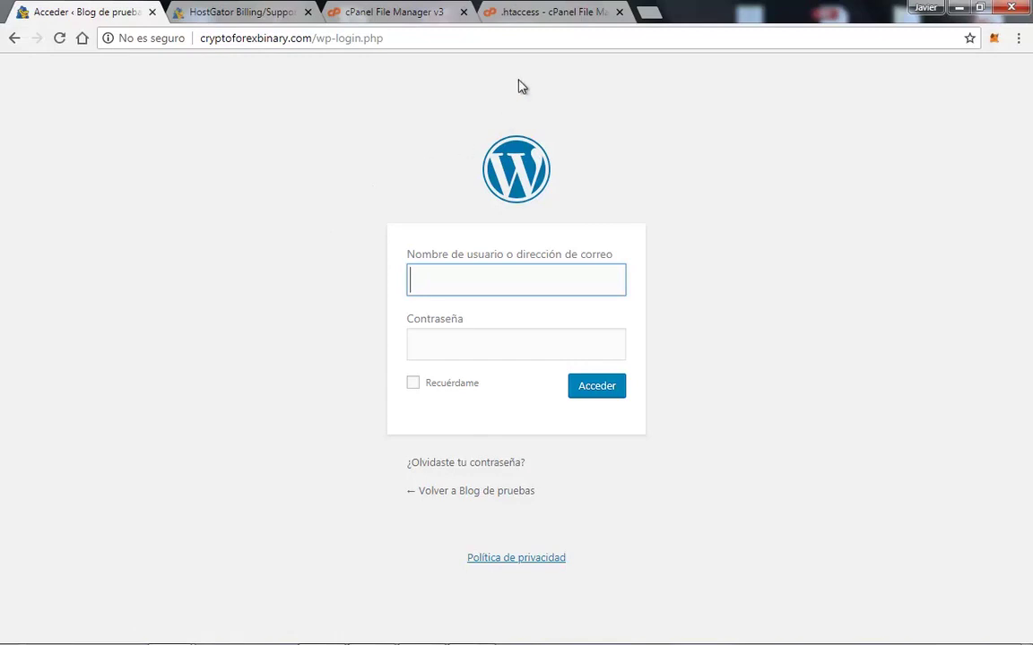
- Save .htaccess with the last octet of the allowed login IP set to 111 and reload wp-login.php to test the block
left_click(485, 13)
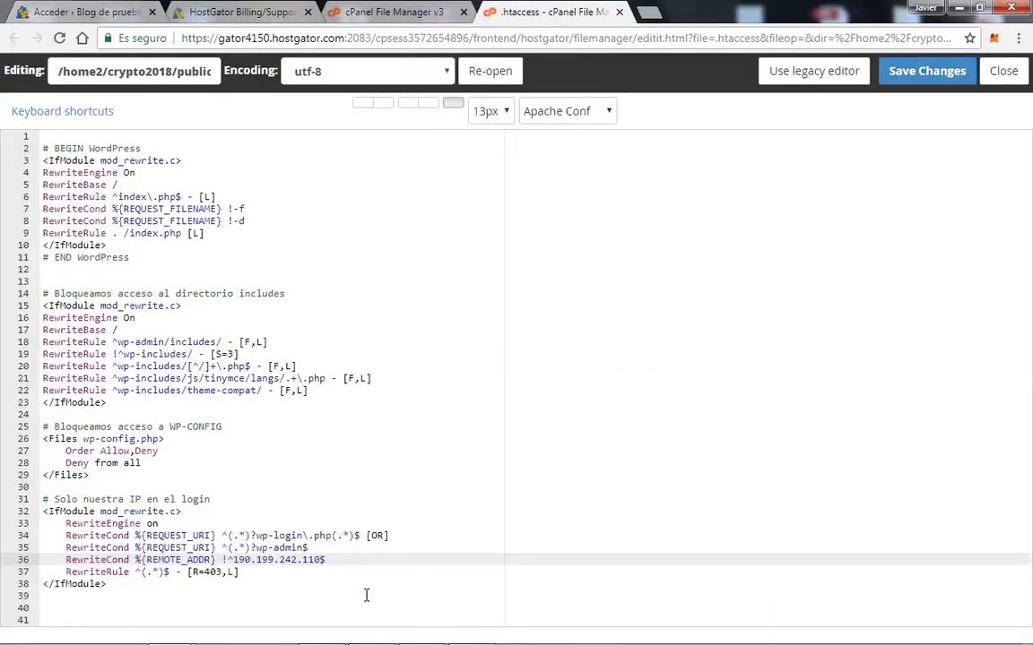
key("BackSpace")
type("1")
left_click(930, 77)
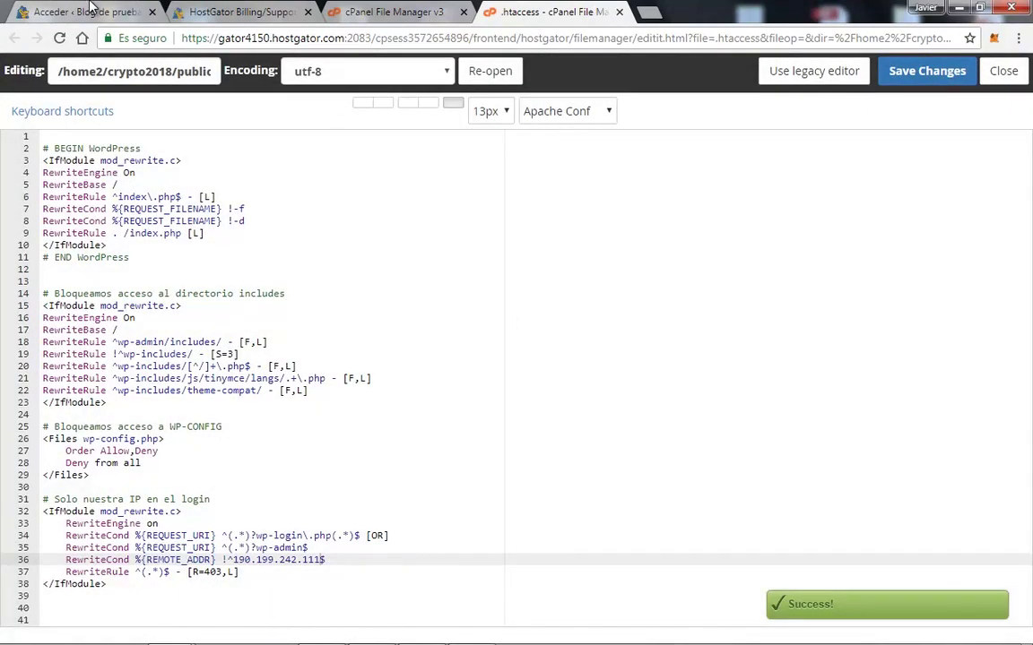
left_click(86, 12)
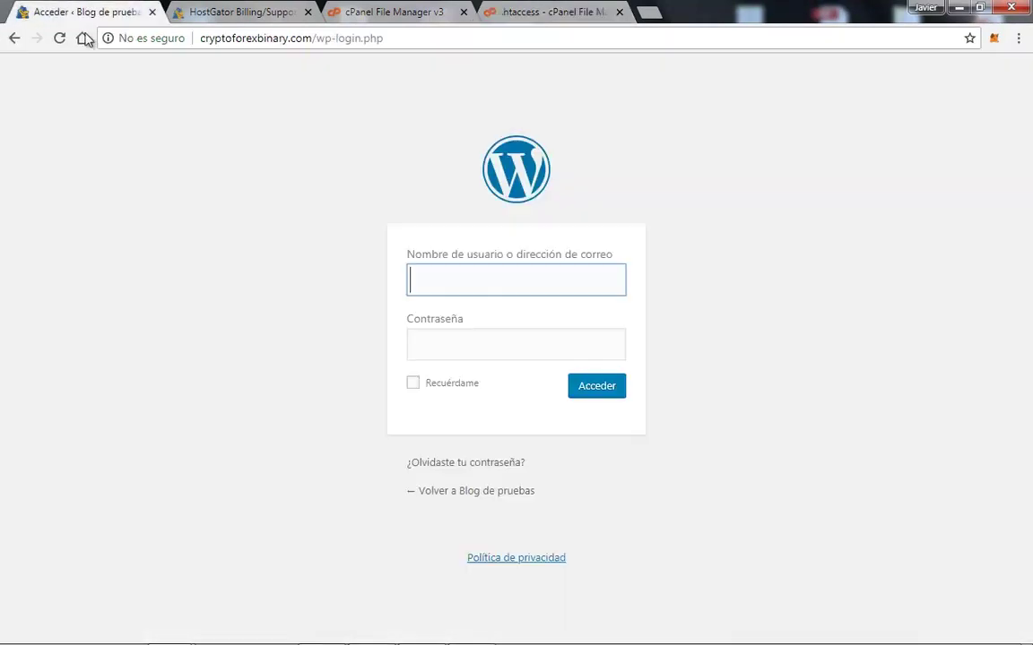
left_click(61, 40)
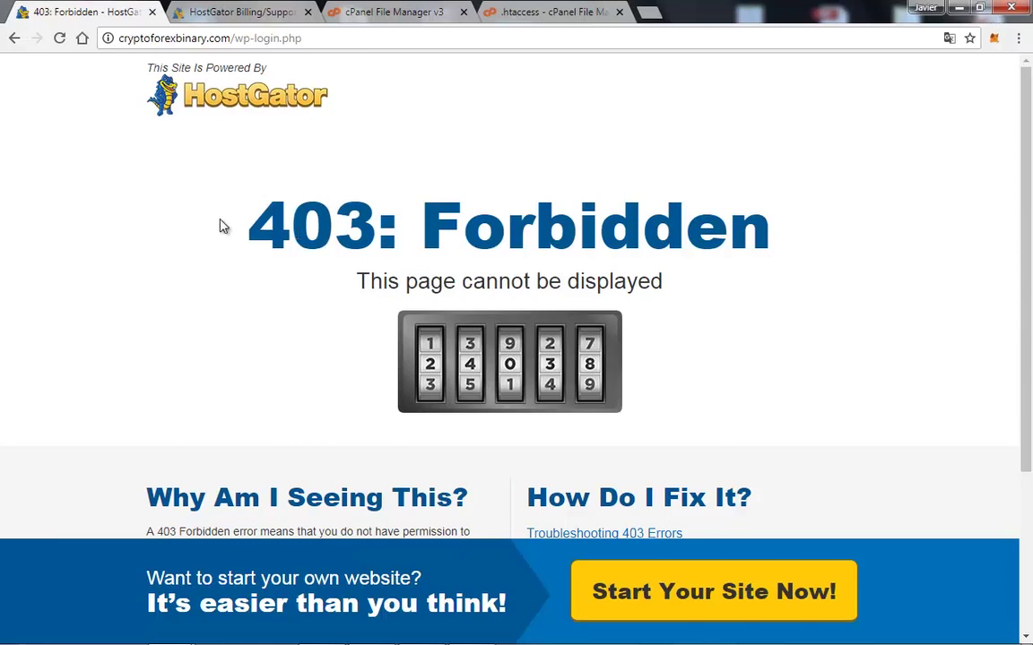
- Set the last octet of the allowed IP in the REMOTE_ADDR condition of .htaccess to 110, leaving no extra blank line below it
left_click(489, 11)
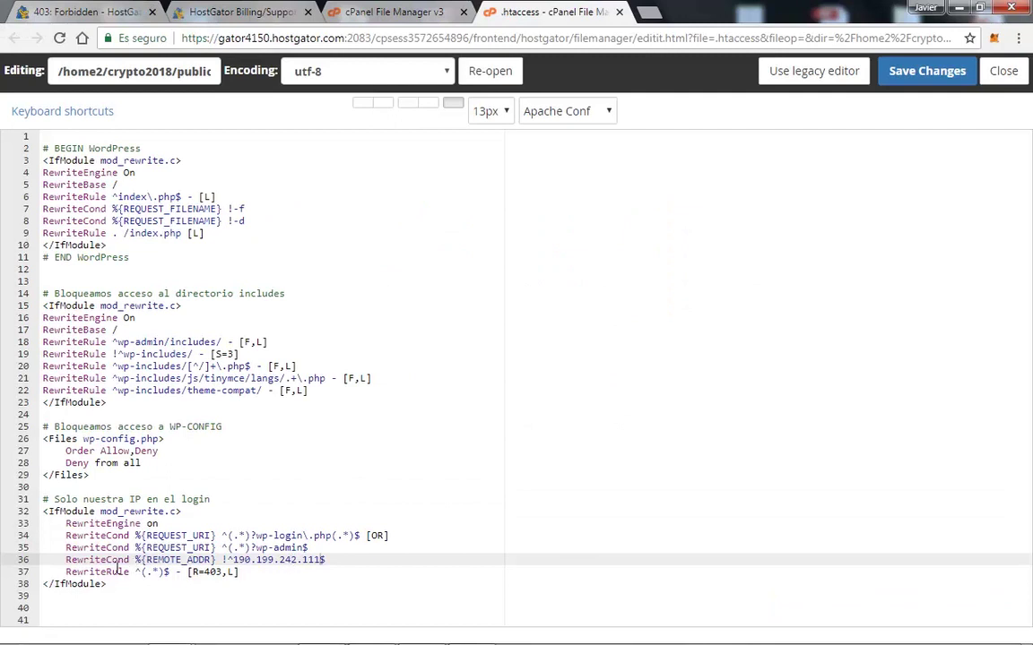
left_click(328, 560)
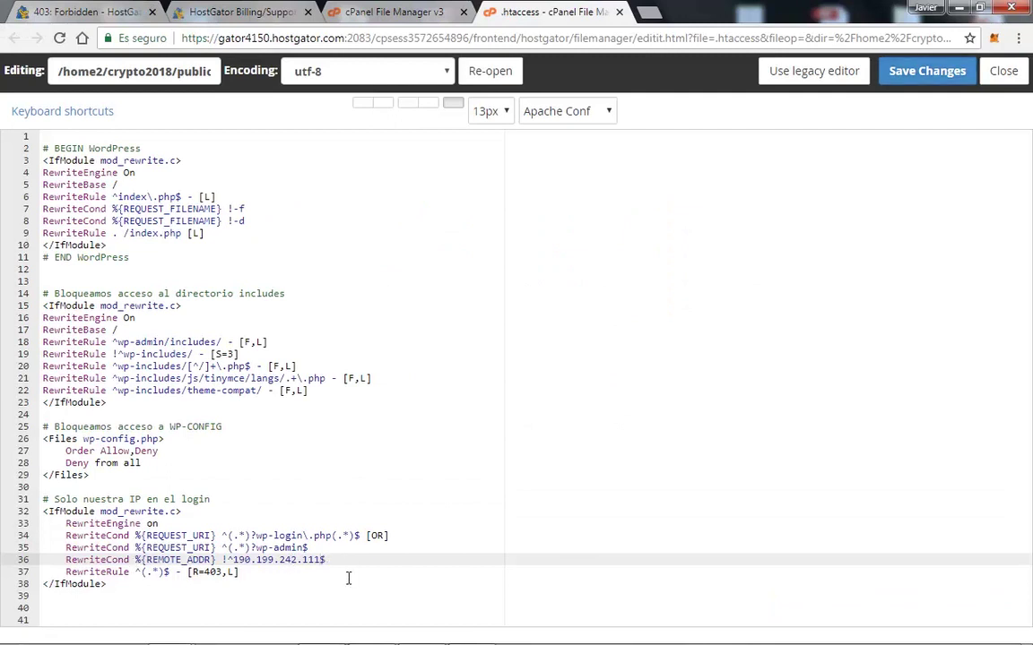
key("Return")
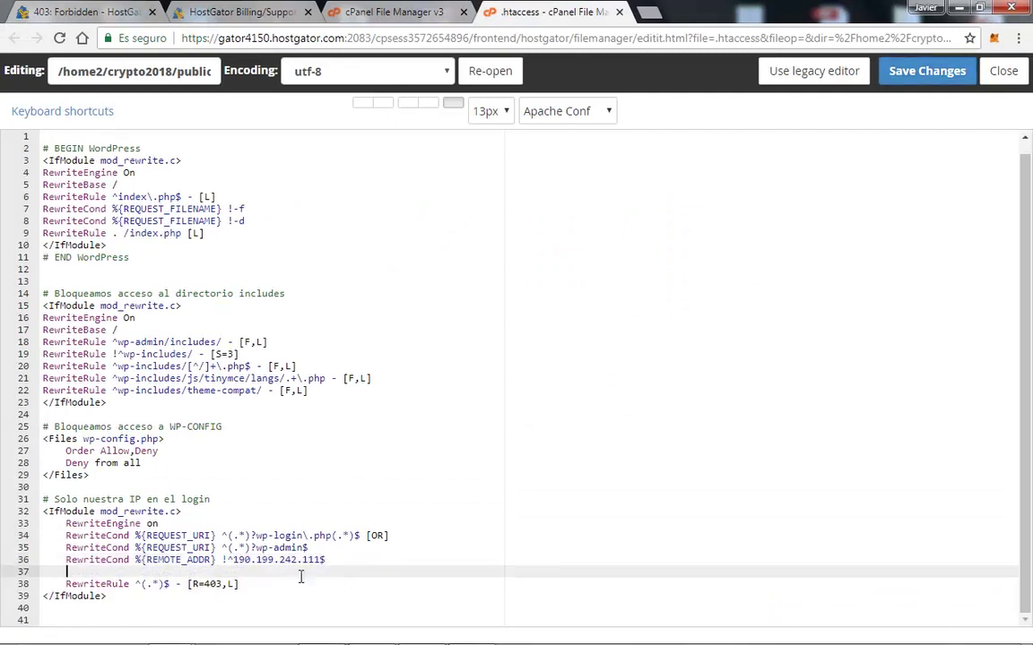
left_click_drag(65, 559, 328, 561)
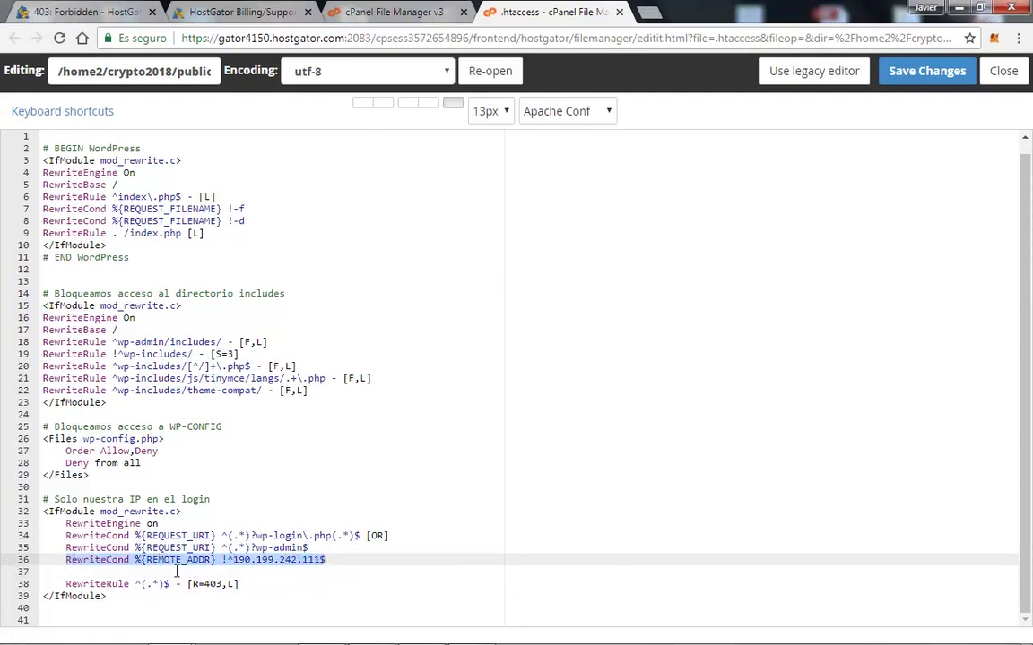
left_click(84, 571)
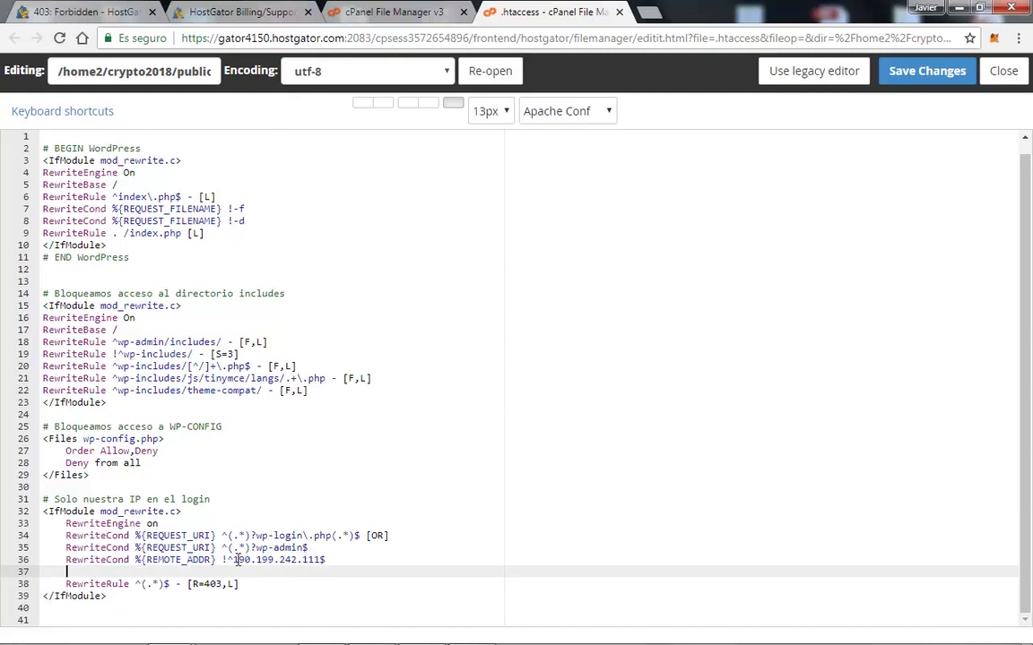
left_click(323, 559)
key("BackSpace")
type("0")
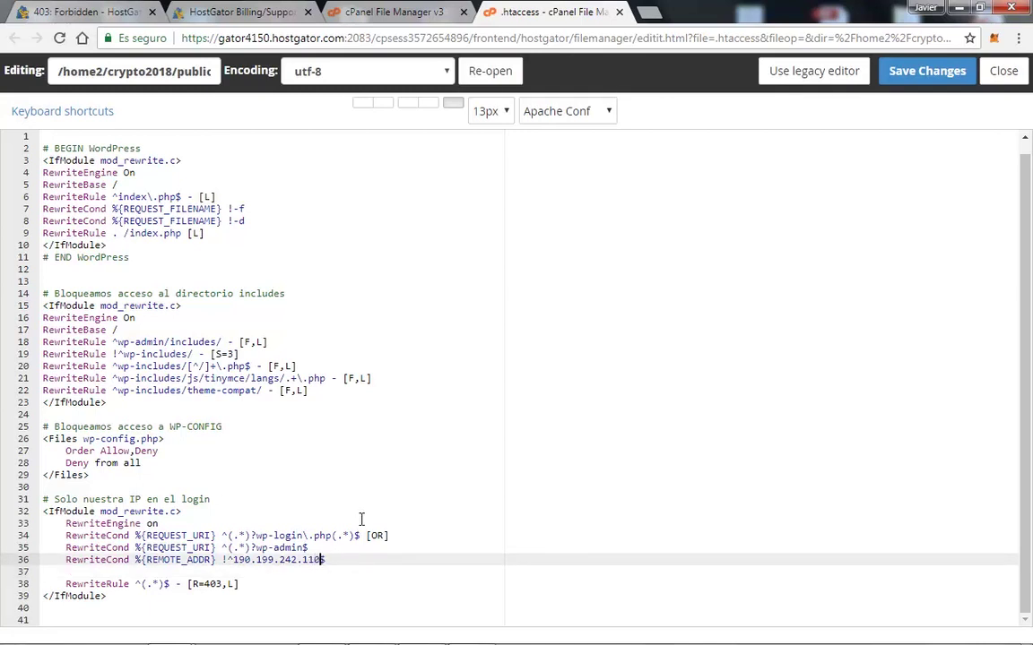
key("Delete")
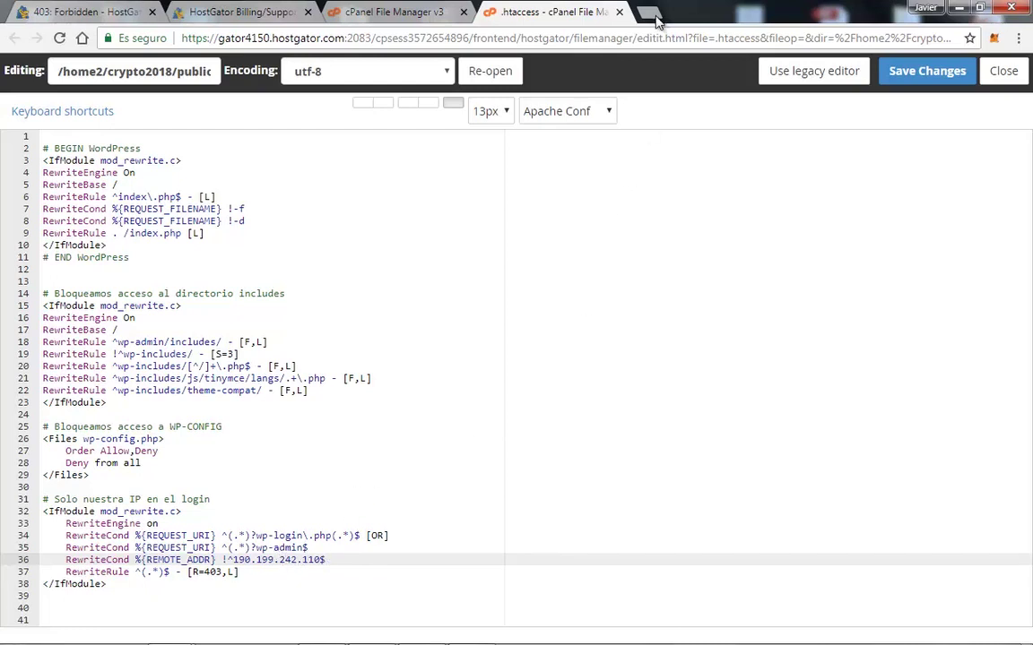
- Look up the connection's public IP address on cualesmiip.com in a new browser tab, and return to the website's tab
key("ctrl+t")
type("cuale")
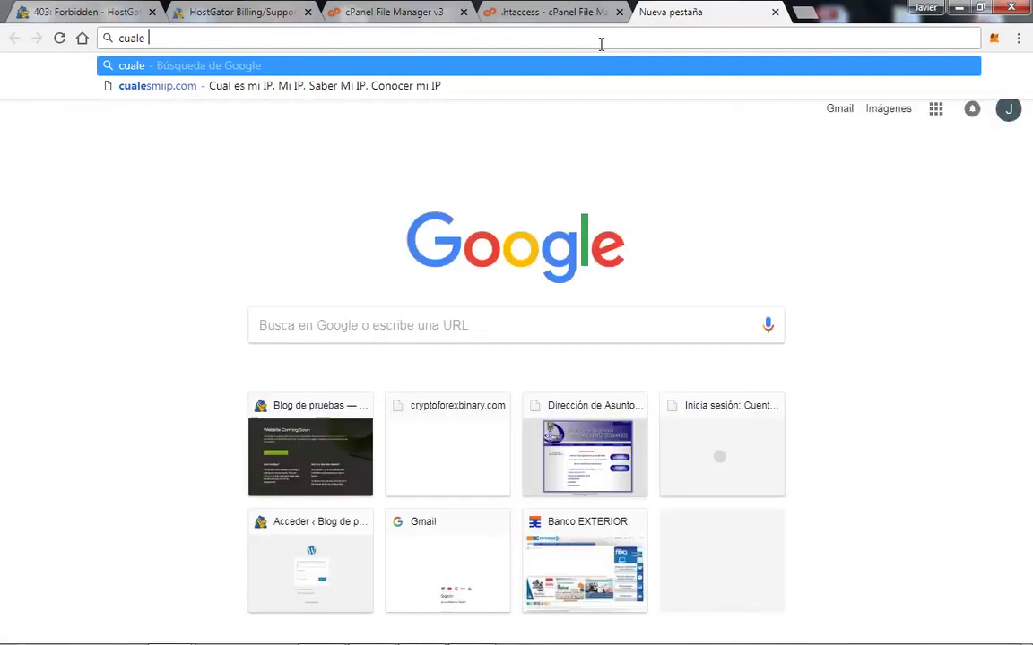
key("Down")
key("Return")
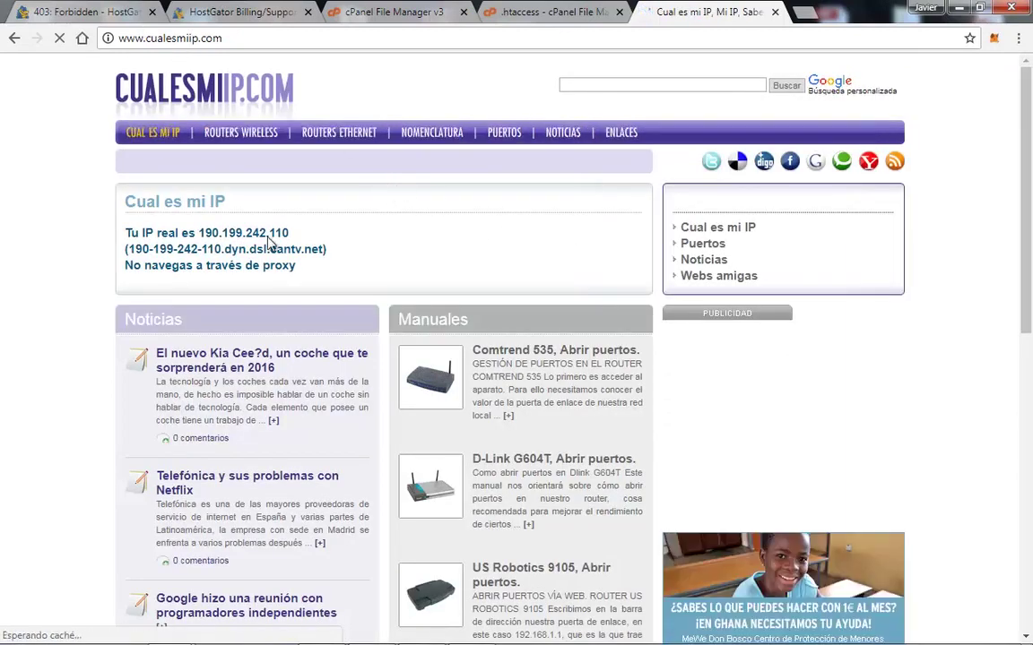
left_click_drag(198, 232, 287, 234)
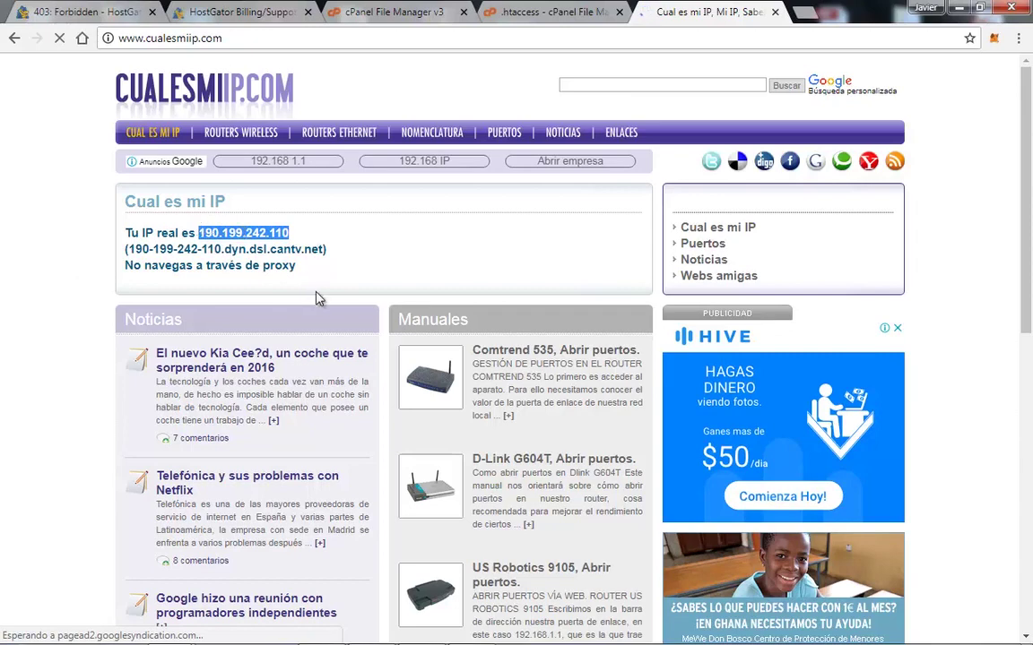
left_click(112, 14)
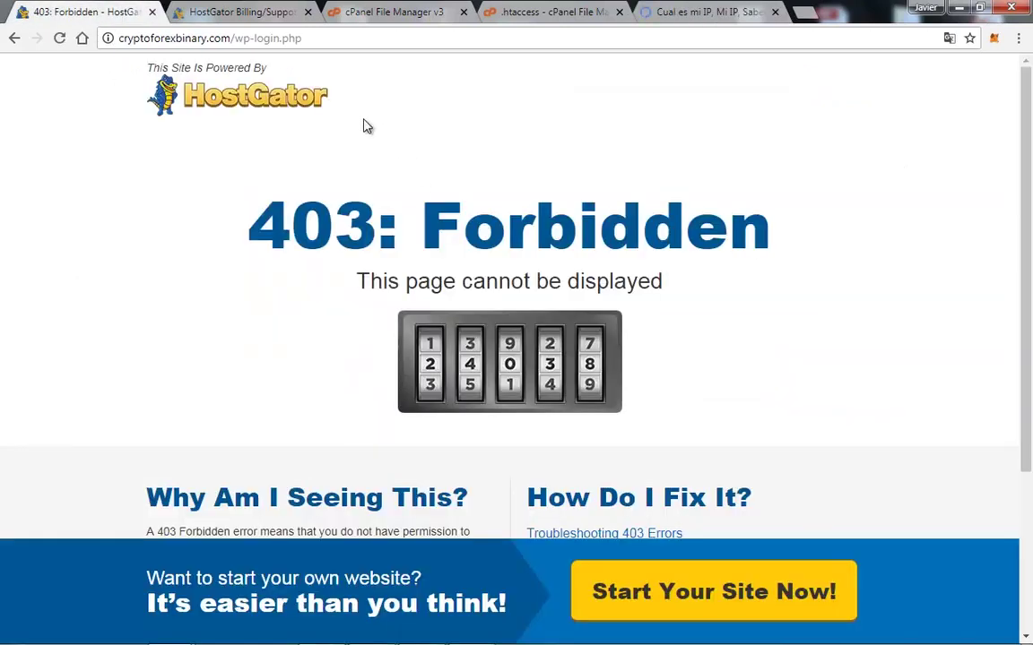
- Add only the "# Protegemos nuestros HTACCESS" block from the copied rules below the login IP block in .htaccess
left_click(528, 11)
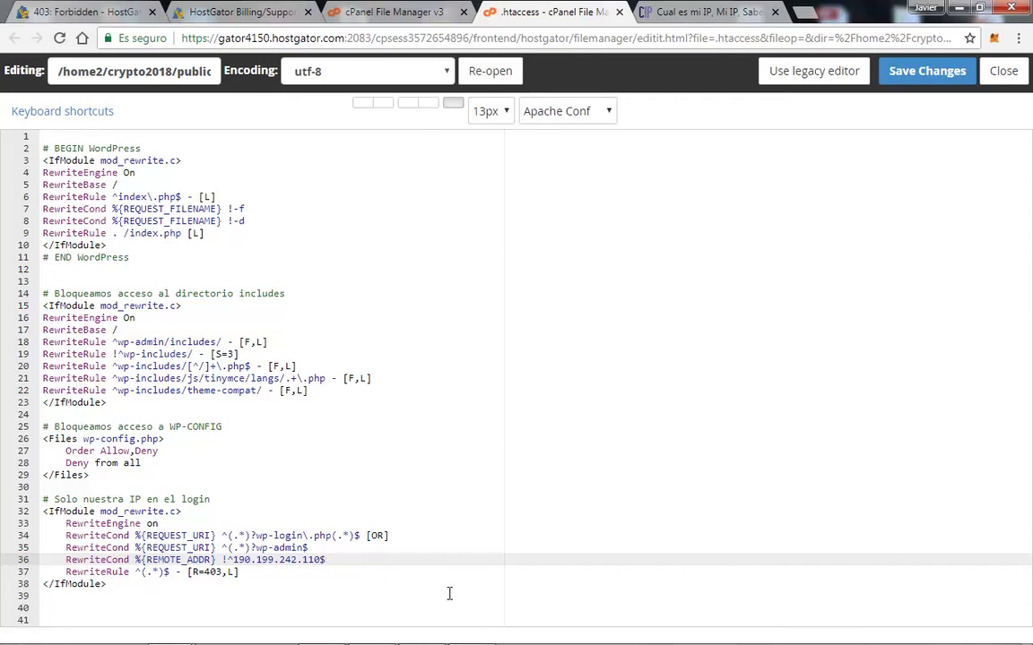
left_click(240, 606)
type("# Protegemos nuestros HTACCESS <Files ~ \"^.*\\.([Hh][Tt][Aa])\">     Order allow,deny     Deny from all     Satisfy all </Files>  # Cerramos acceso a directorios de themes y plugins RewriteCond %{REQUEST_URI} !^/wp-content/plugins/file/to/exclude\\.php RewriteCond %{REQUEST_URI} !^/wp-content/plugins/directory/to/exclude/ RewriteRule wp-content/plugins/(.*\\.php)$ - [R=404,L] RewriteCond %{REQUEST_URI} !^/wp-content/themes/file/to/exclude\\.php RewriteCond %{REQUEST_URI} !^/wp-content/themes/directory/to/exclude/ RewriteRule wp-content/themes/(.*\\.php)$ - [R=404,L]  # No permitir ver los directorios Options -Indexes")
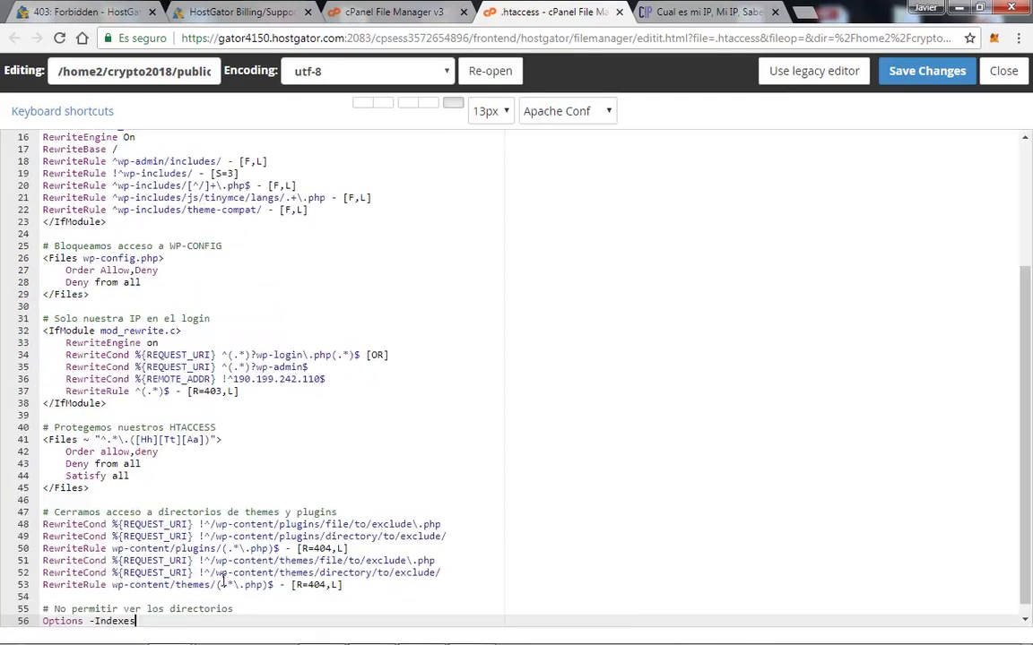
left_click(47, 513)
left_click(162, 627, "shift")
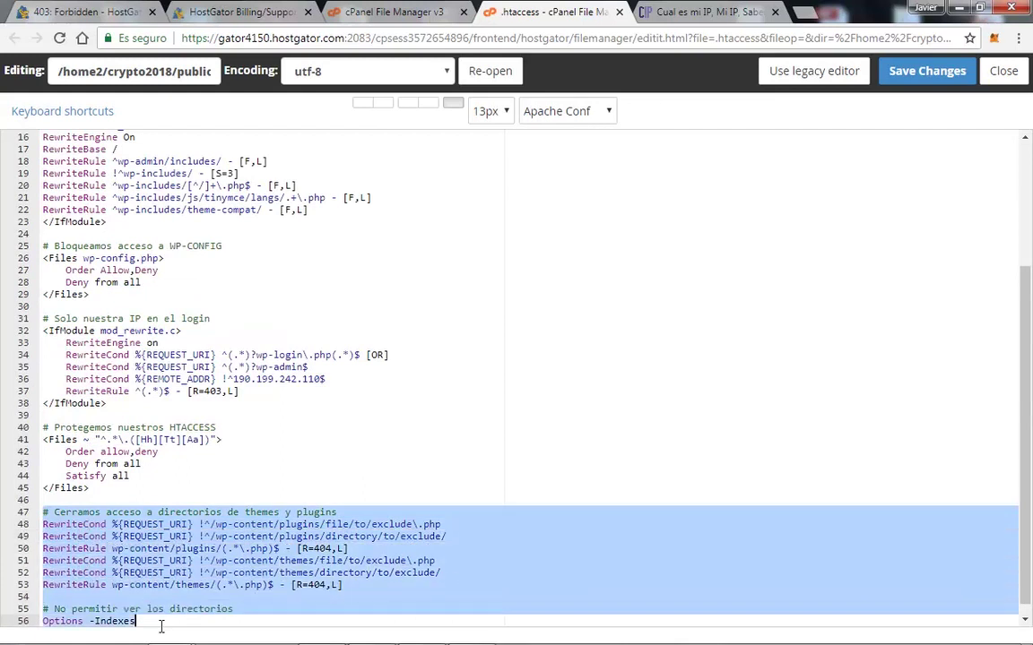
key("BackSpace")
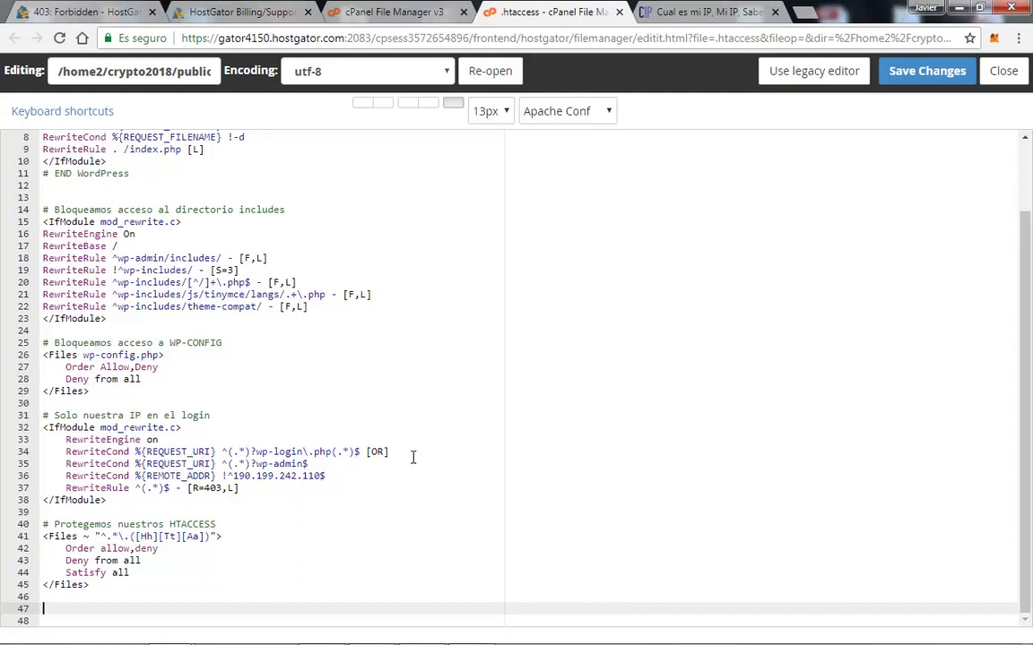
- Save .htaccess and request cryptoforexbinary.com/.htaccess in the website's tab to test the file's protection
left_click(893, 89)
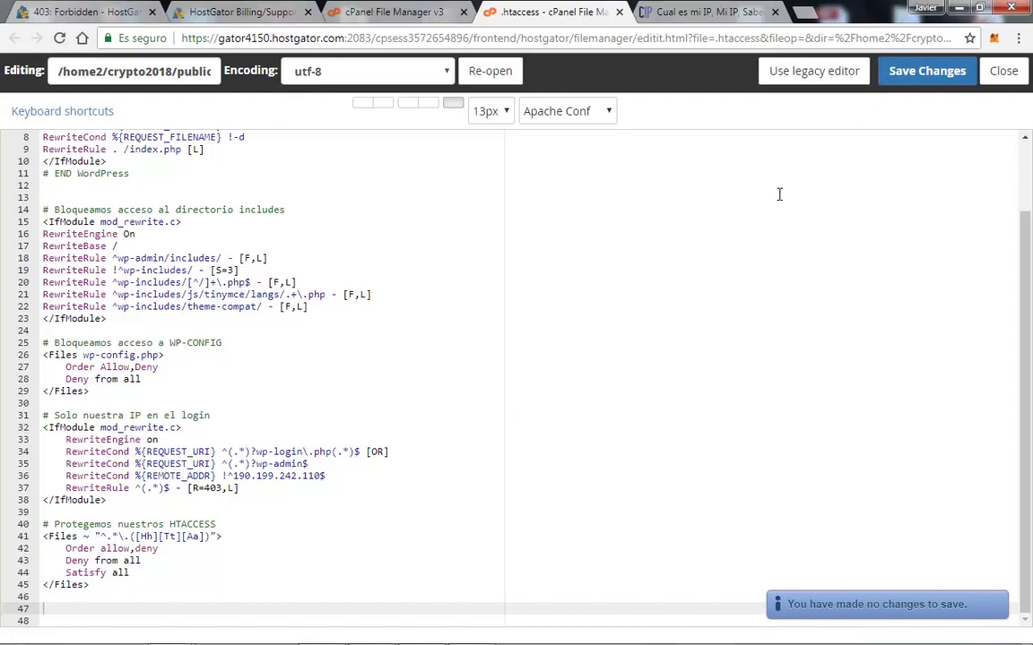
left_click(89, 12)
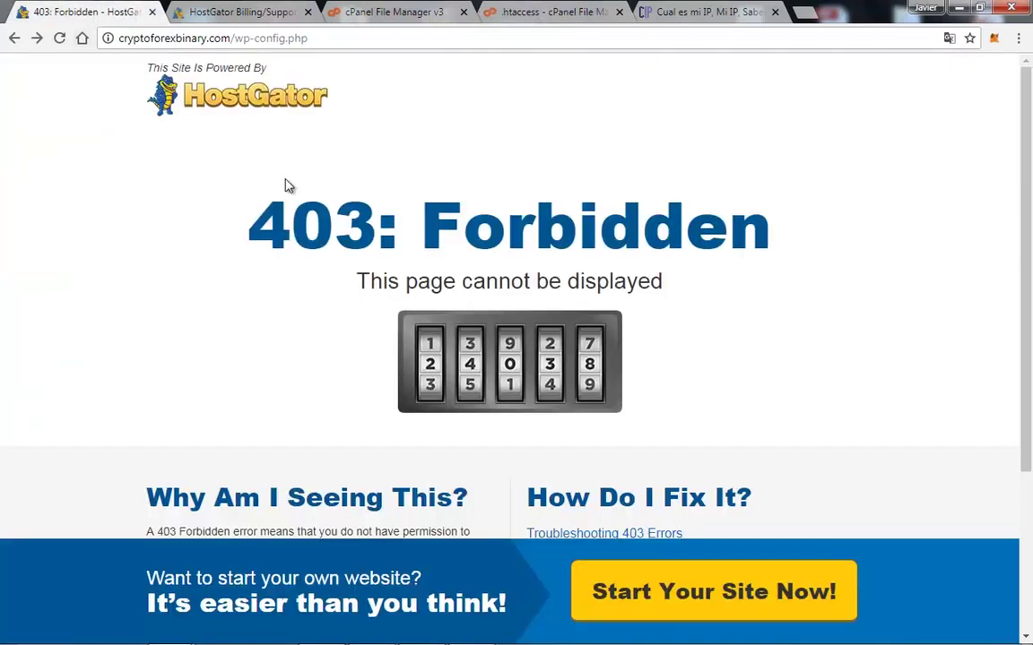
left_click_drag(233, 38, 315, 40)
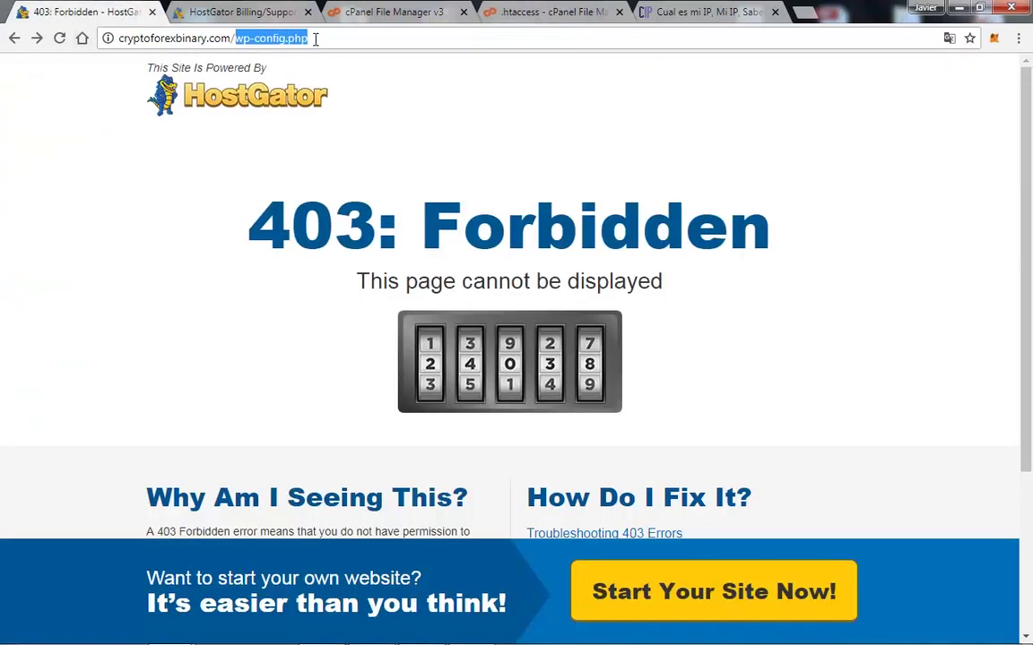
key("BackSpace")
type(".htaccess")
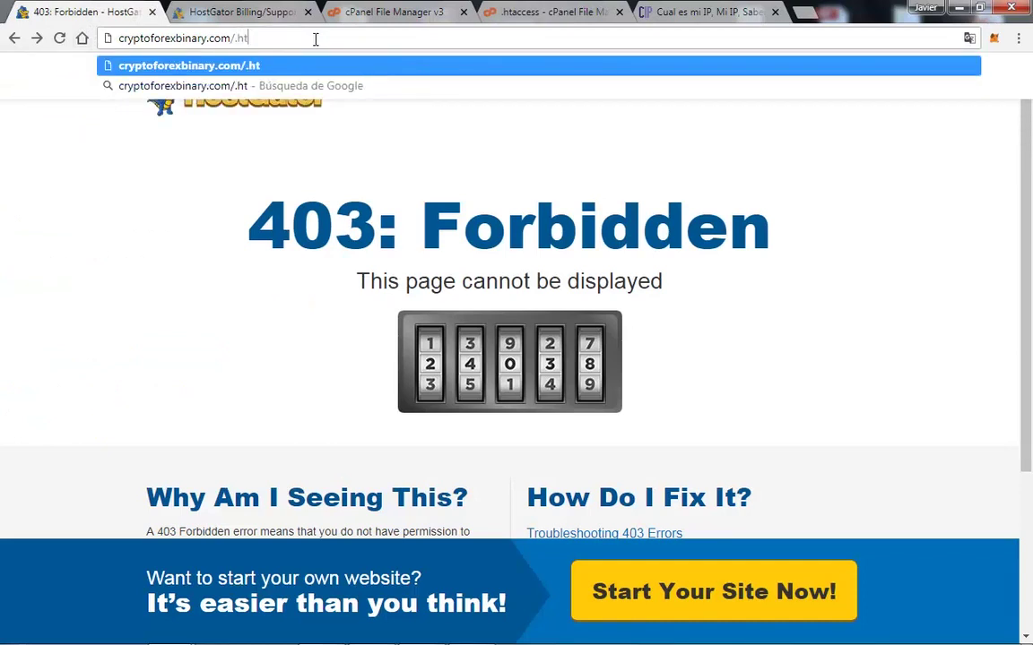
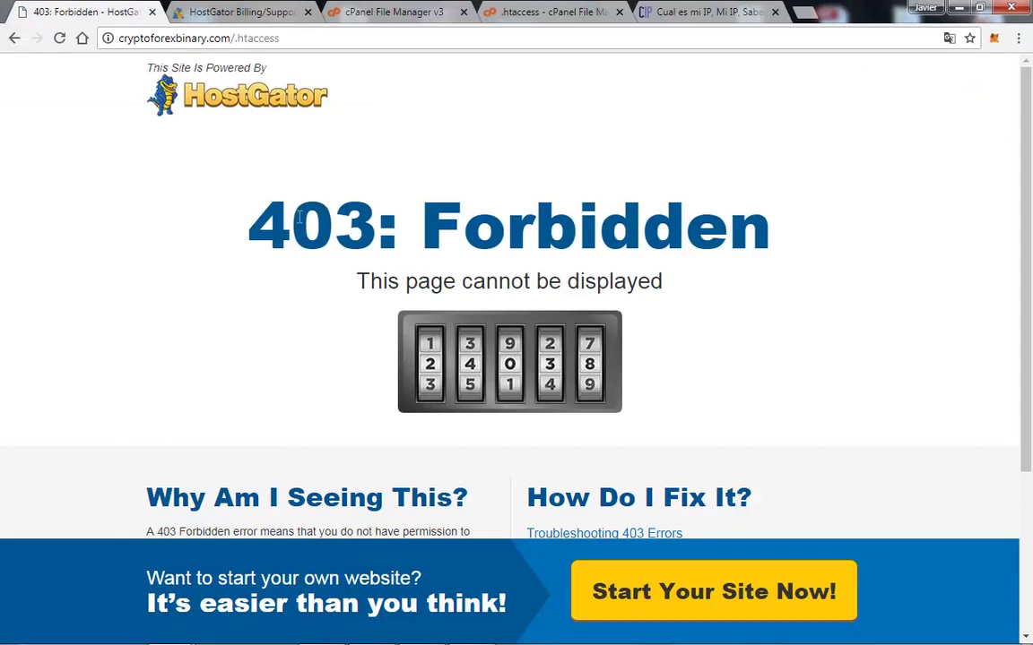
- Add only the "# Cerramos acceso a directorios de themes y plugins" block from the copied rules below the HTACCESS block, and save .htaccess
left_click(502, 12)
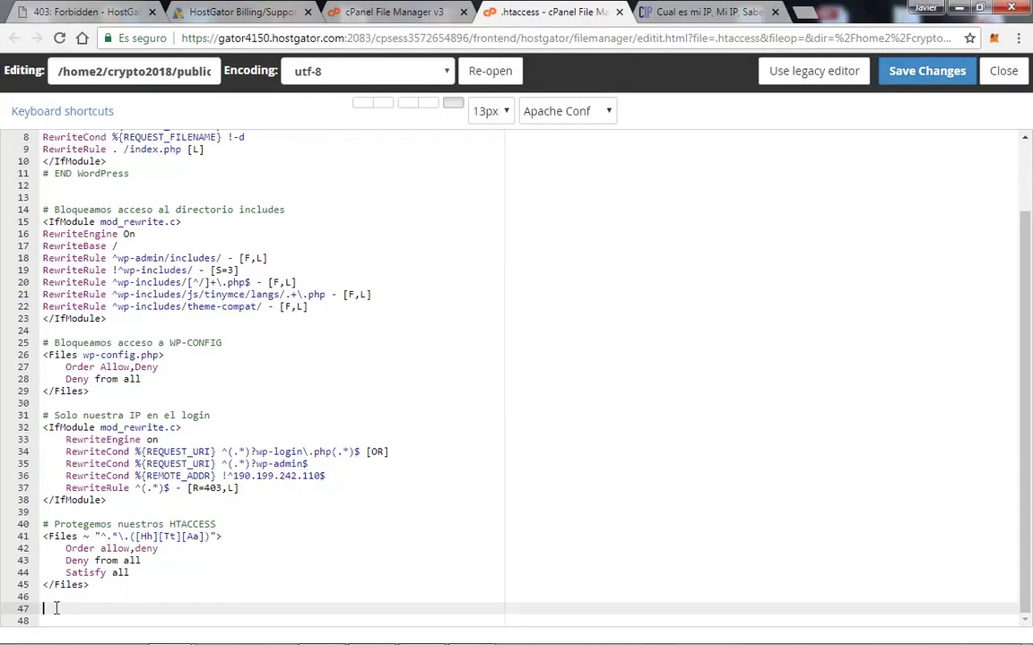
type("# Cerramos acceso a directorios de themes y plugins RewriteCond %{REQUEST_URI} !^/wp-content/plugins/file/to/exclude\\.php RewriteCond %{REQUEST_URI} !^/wp-content/plugins/directory/to/exclude/ RewriteRule wp-content/plugins/(.*\\.php)$ - [R=404,L] RewriteCond %{REQUEST_URI} !^/wp-content/themes/file/to/exclude\\.php RewriteCond %{REQUEST_URI} !^/wp-content/themes/directory/to/exclude/ RewriteRule wp-content/themes/(.*\\.php)$ - [R=404,L]  # No permitir ver los directorios Options -Indexes")
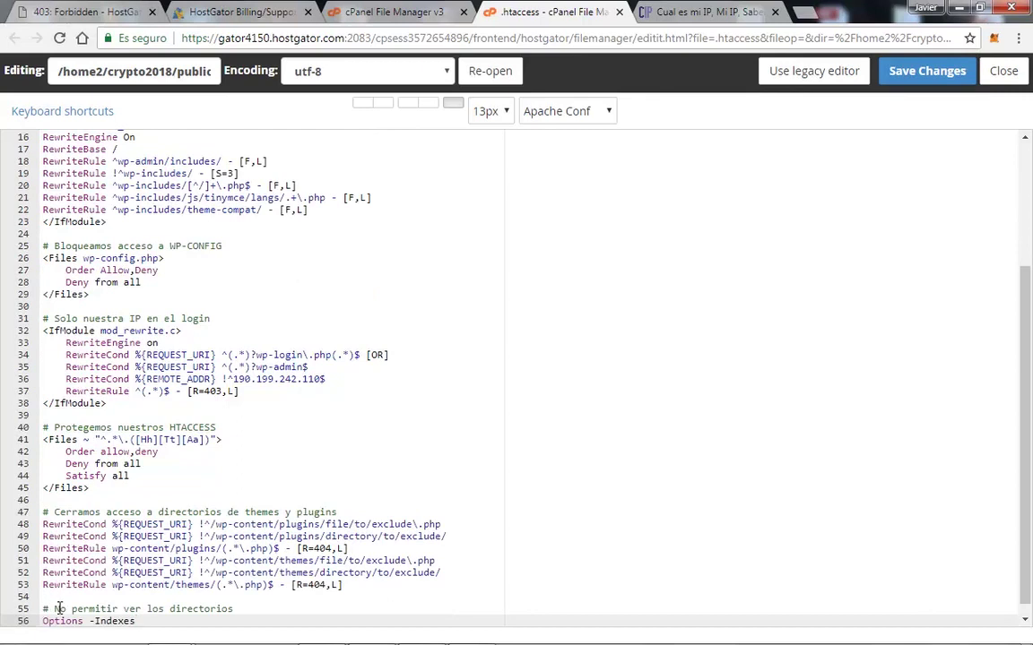
left_click_drag(43, 609, 134, 622)
key("ctrl+c")
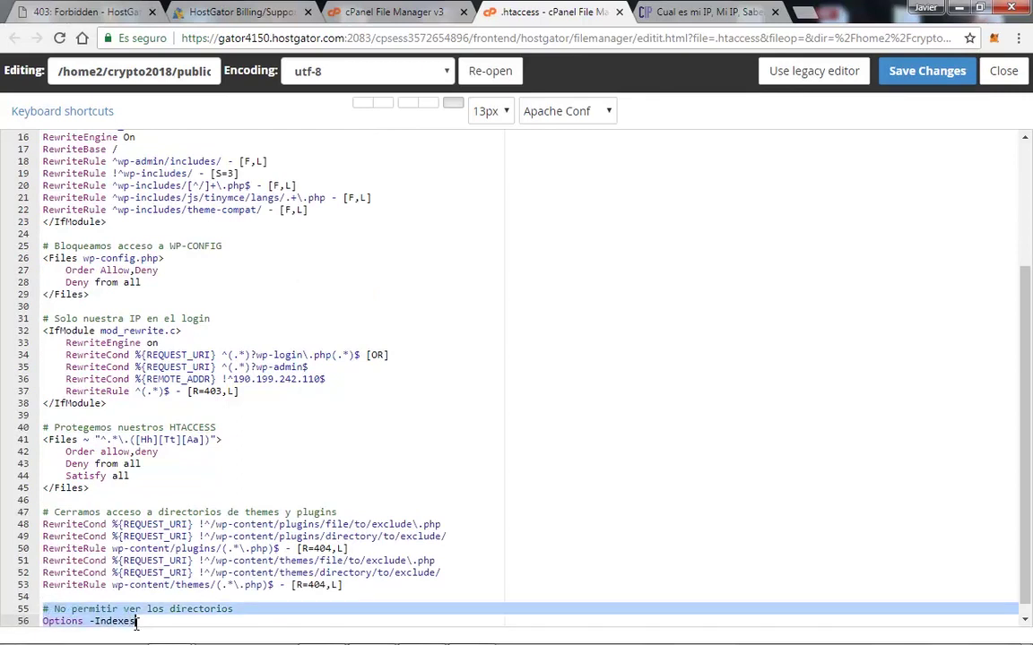
key("BackSpace")
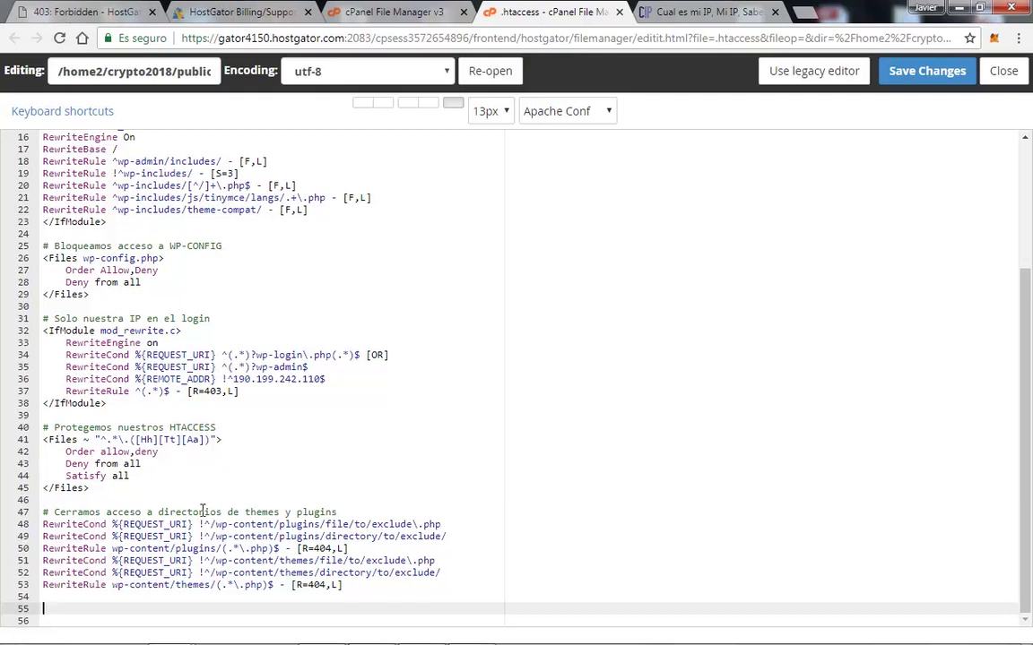
left_click(911, 72)
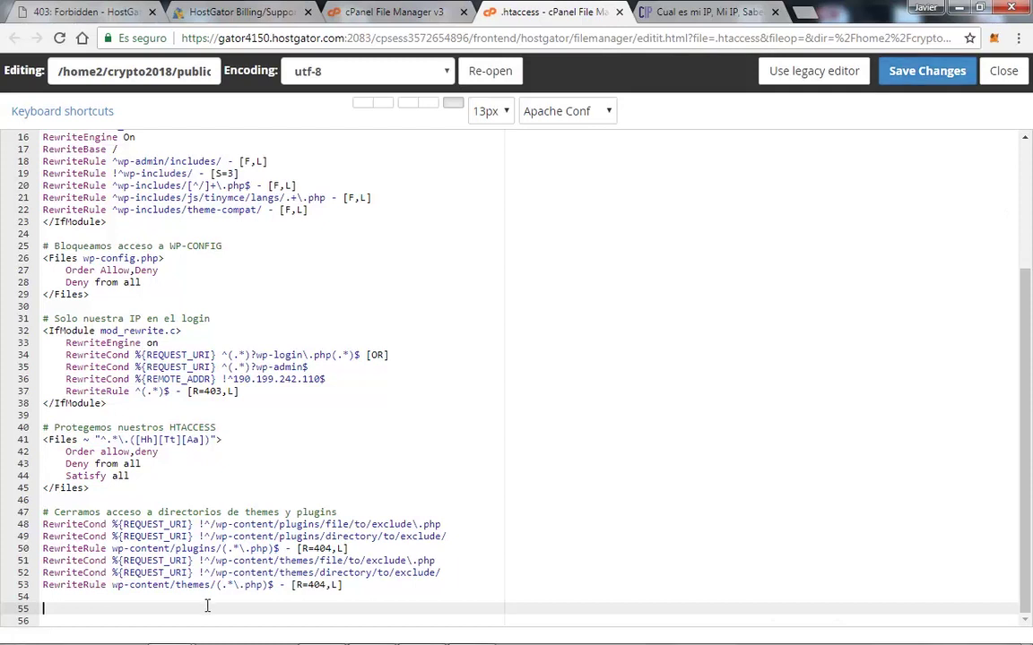
key("ctrl+v")
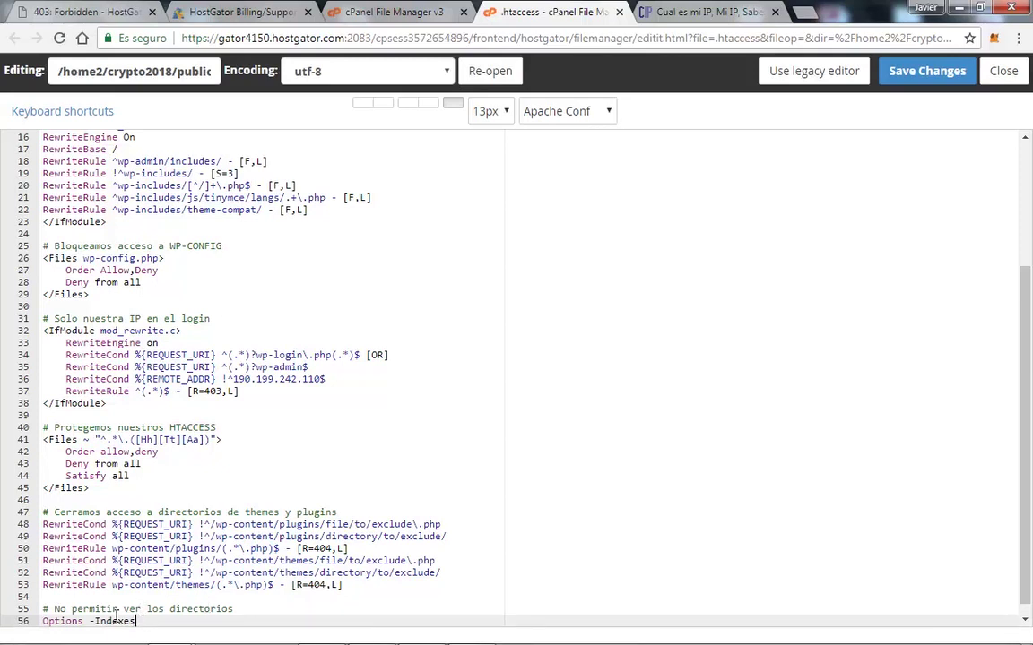
left_click(54, 608, "shift")
left_click(42, 610, "shift")
key("ctrl+c")
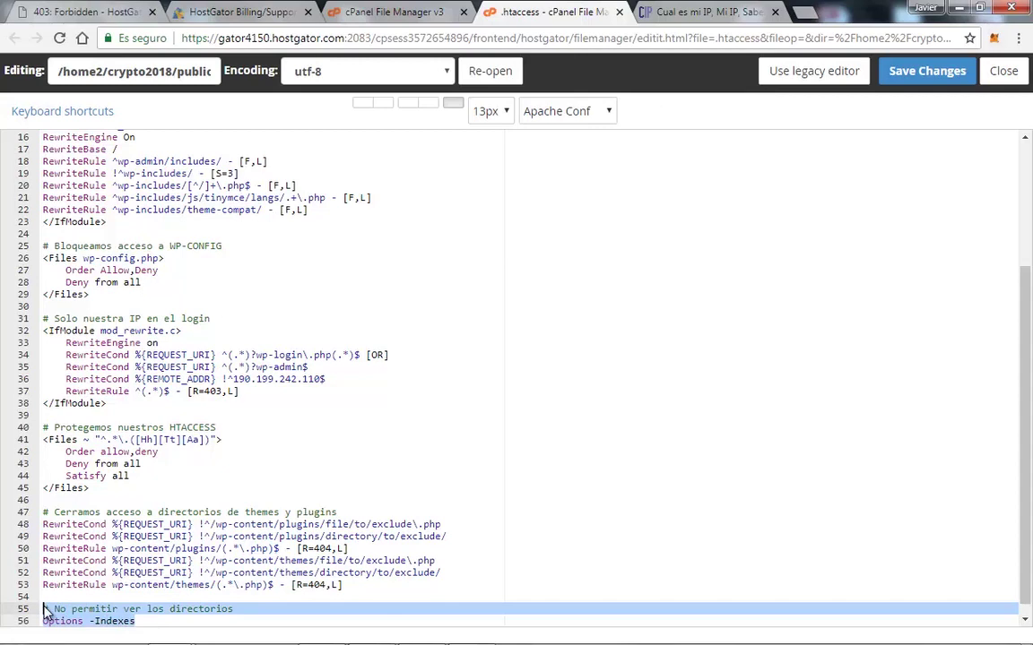
key("Delete")
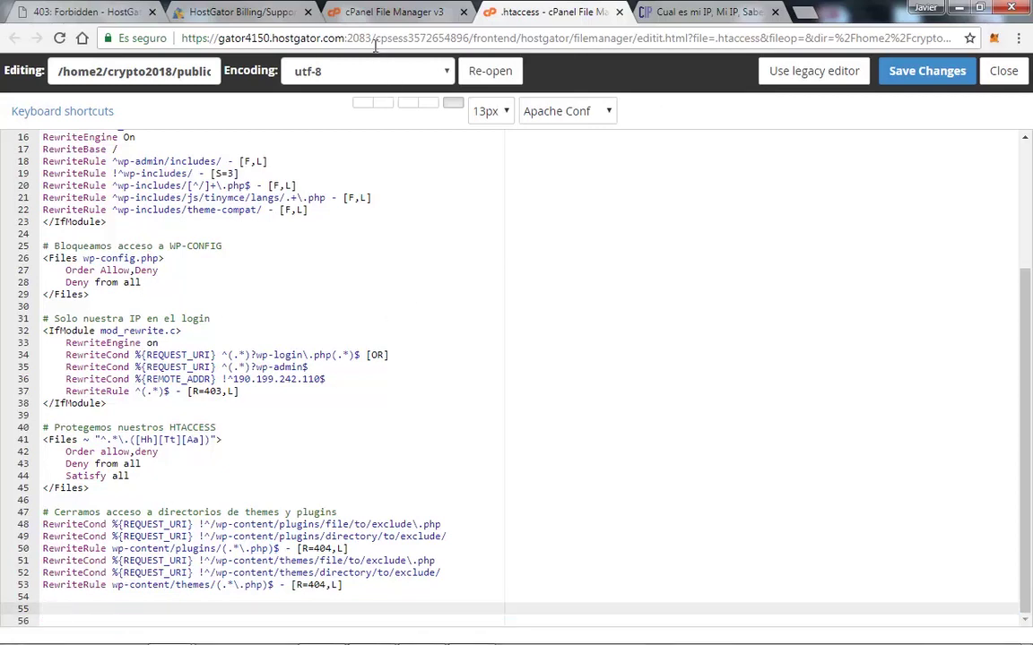
- Rename index.php in the public_html/wp-content folder to .index.php in the File Manager
left_click(387, 15)
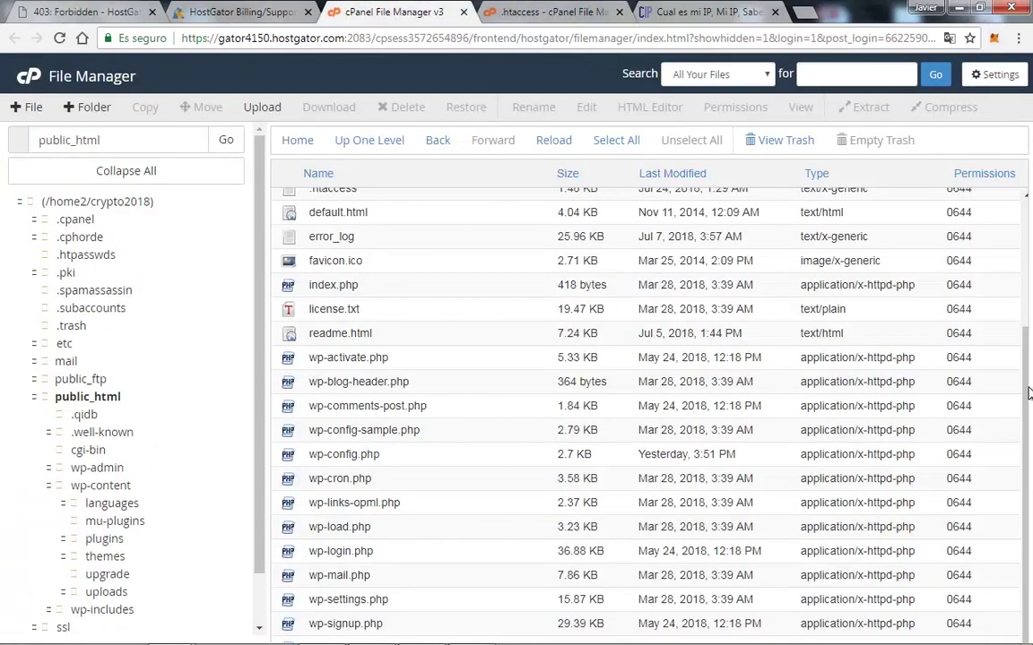
left_click_drag(1029, 383, 1029, 215)
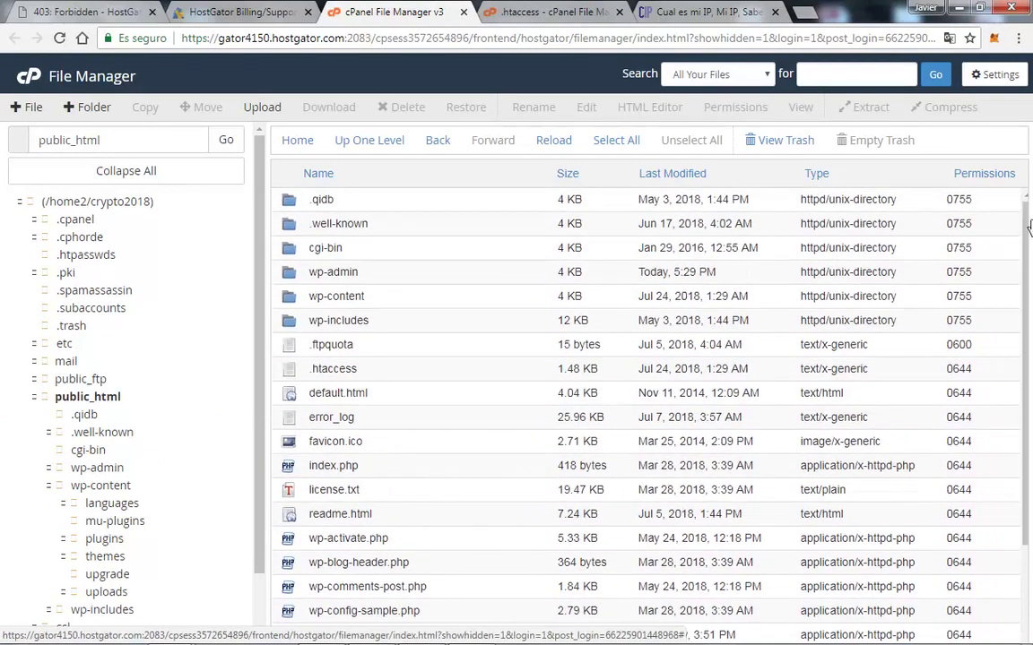
double_click(426, 295)
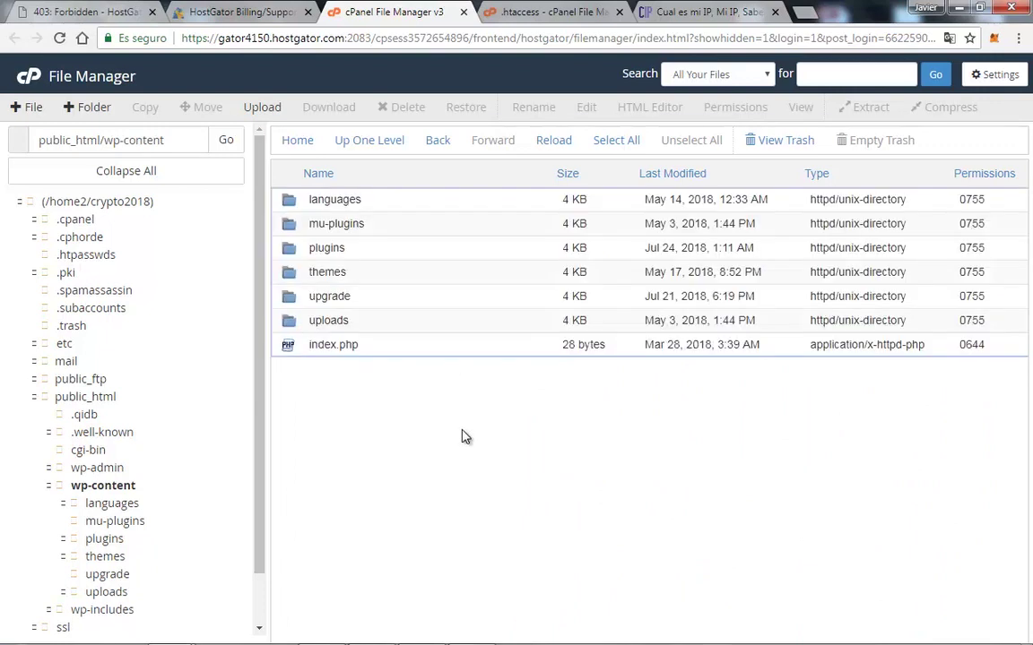
double_click(319, 347)
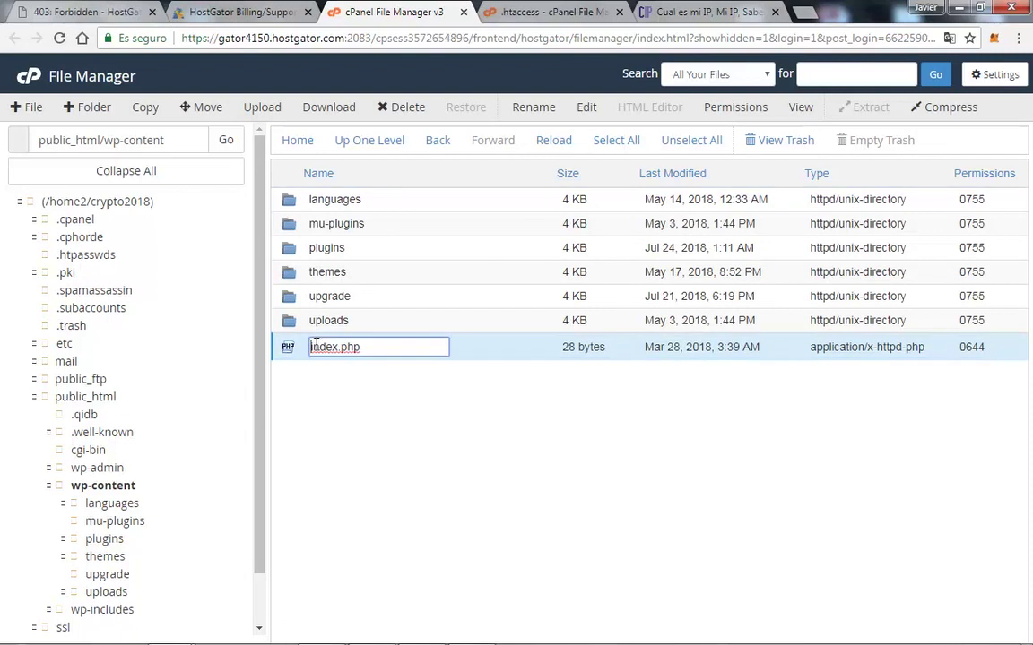
left_click(415, 425)
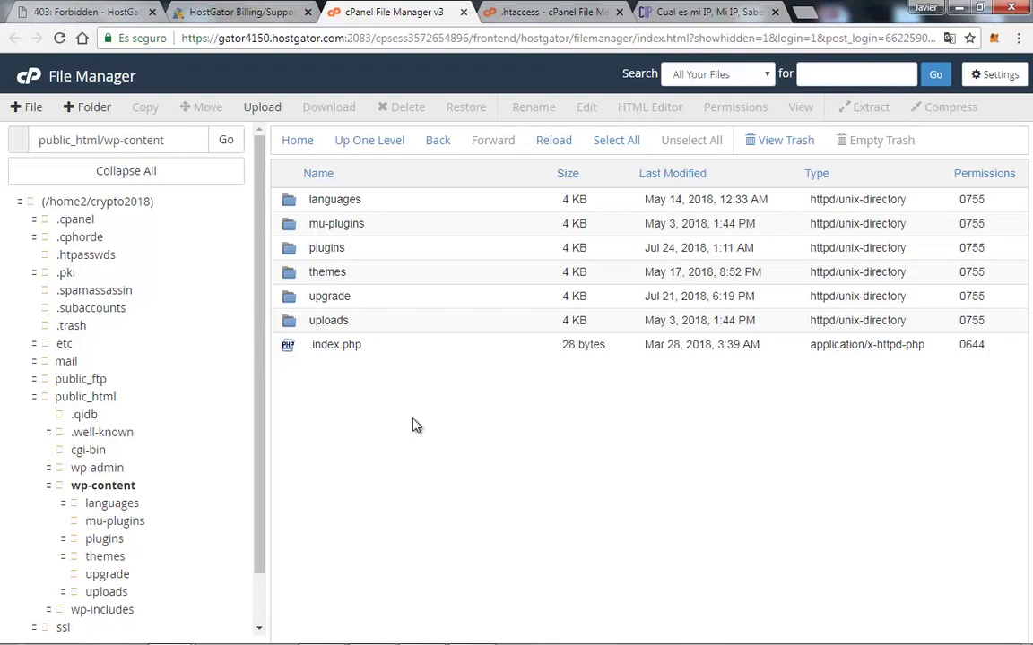
- Open cryptoforexbinary.com/wp-content in the website's tab to check whether the directory listing is exposed
left_click(92, 17)
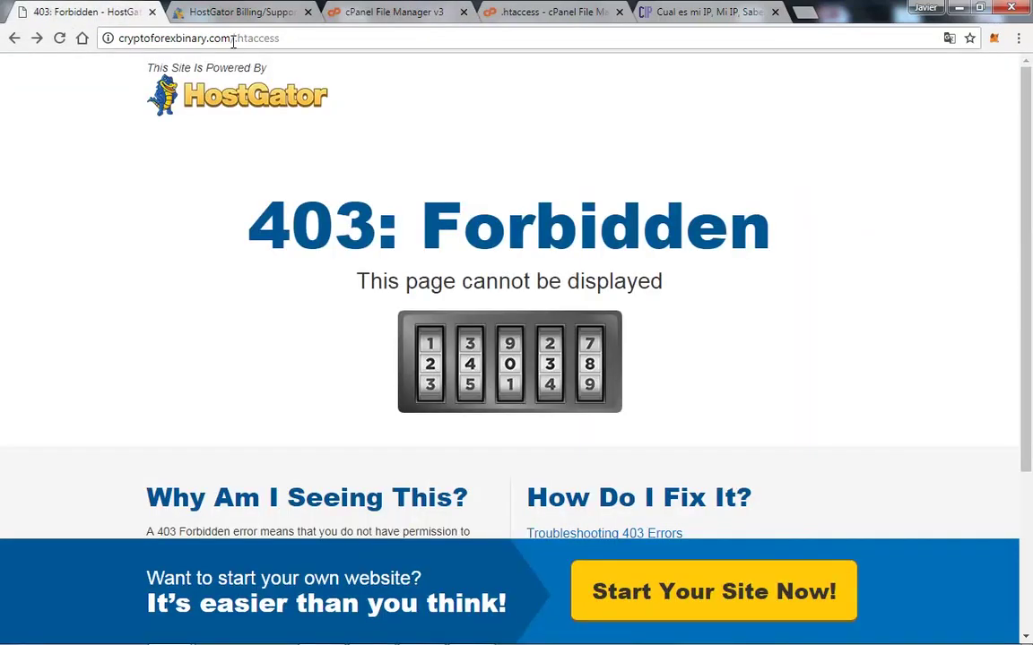
left_click_drag(235, 38, 358, 41)
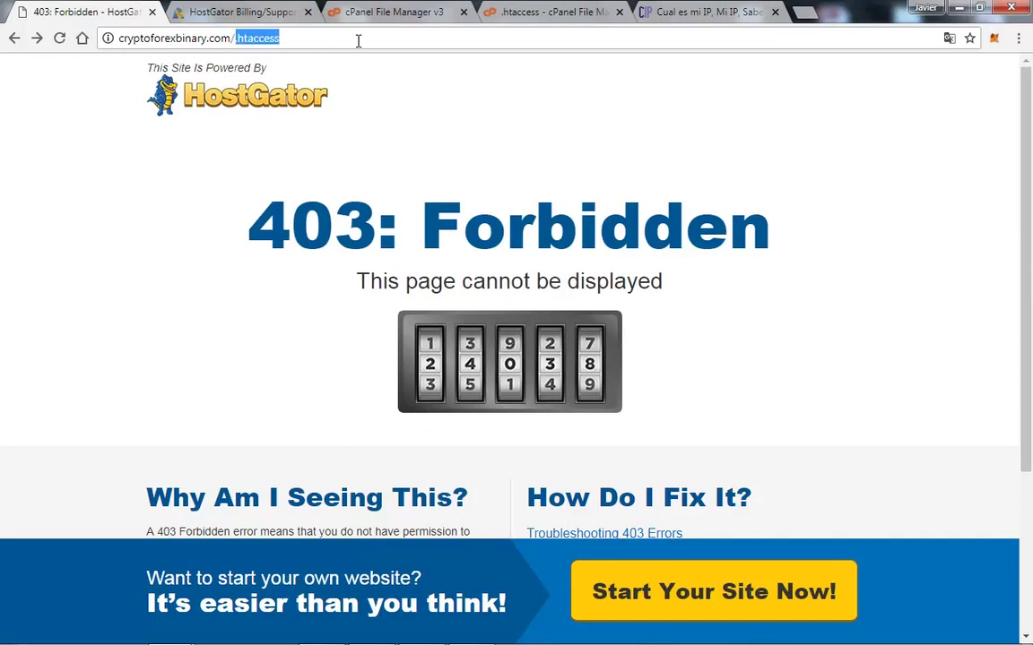
type("wp")
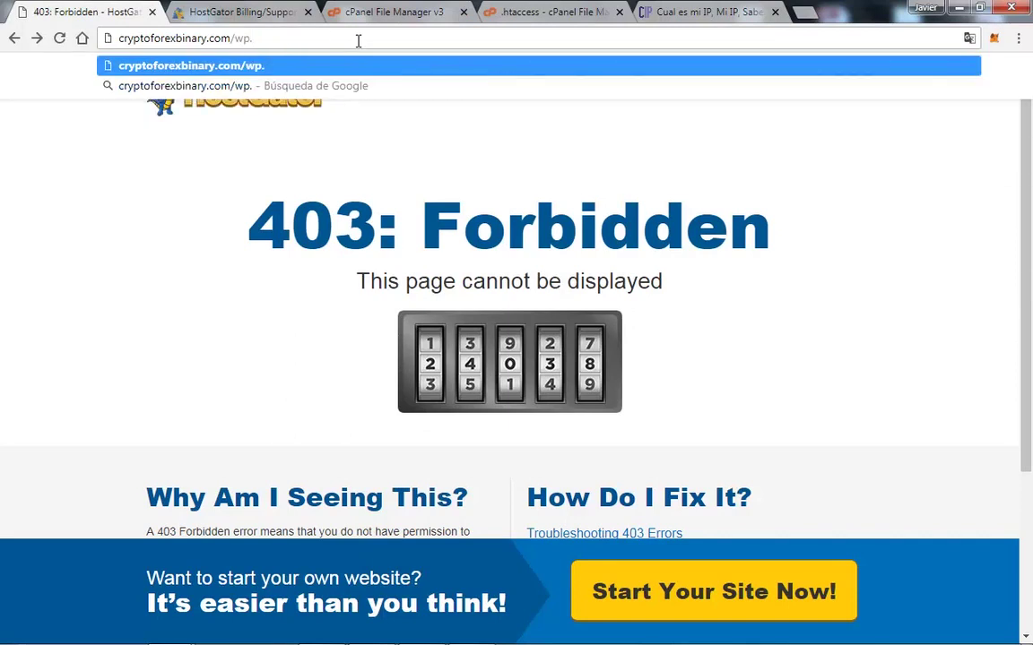
type("-con")
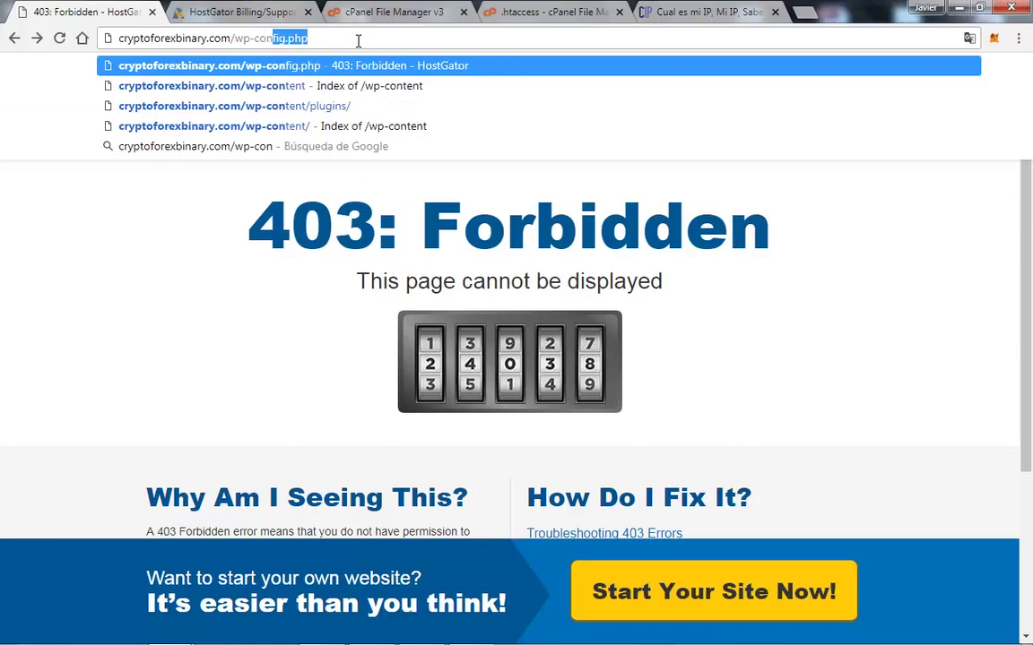
type("tent")
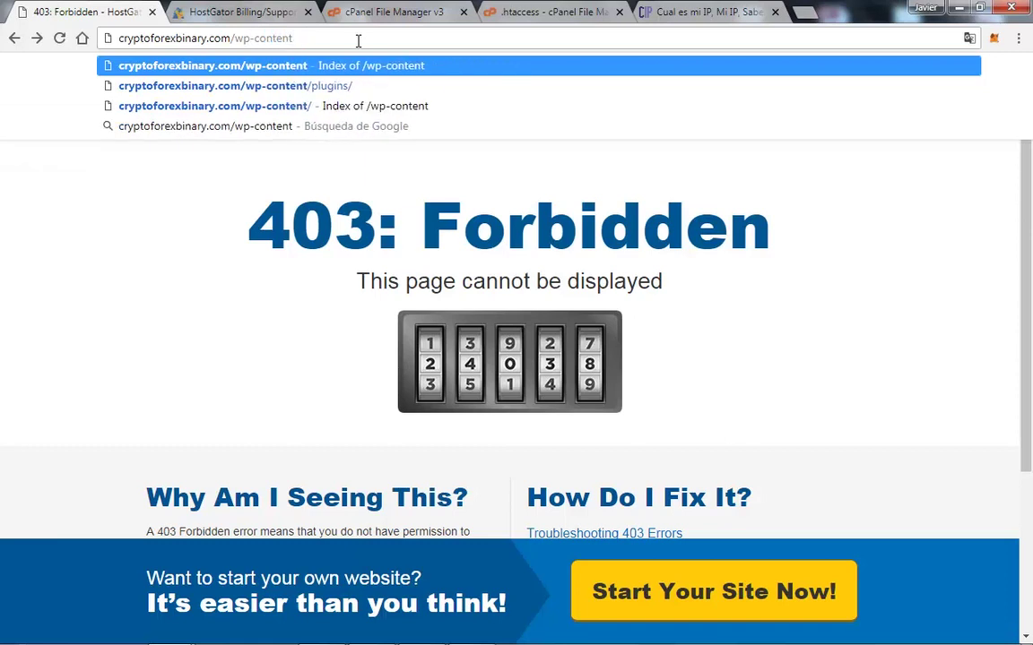
key("Return")
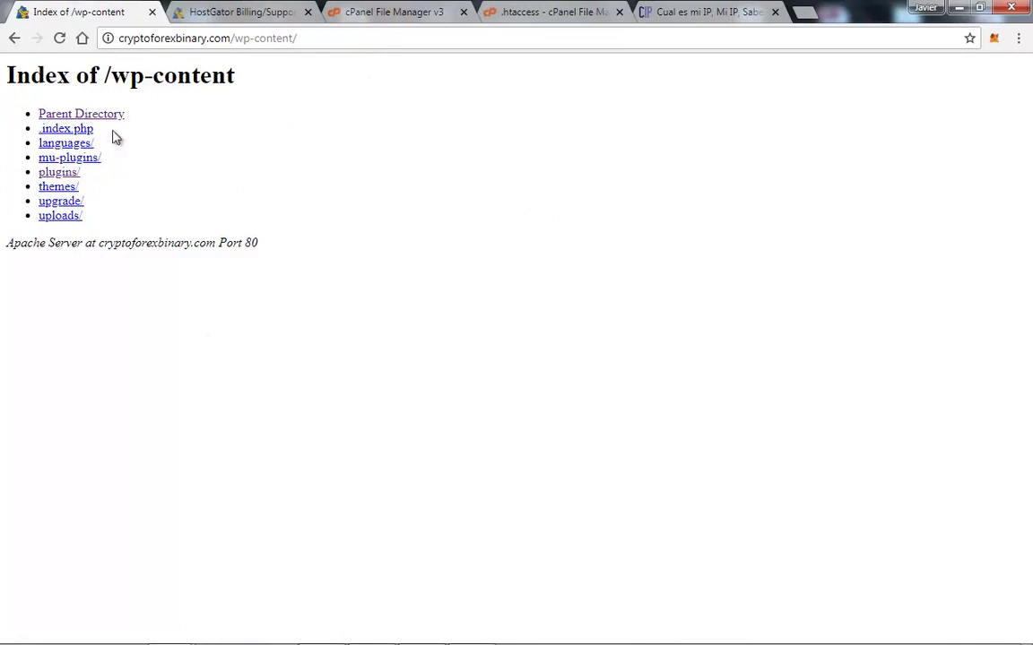
left_click_drag(12, 82, 266, 85)
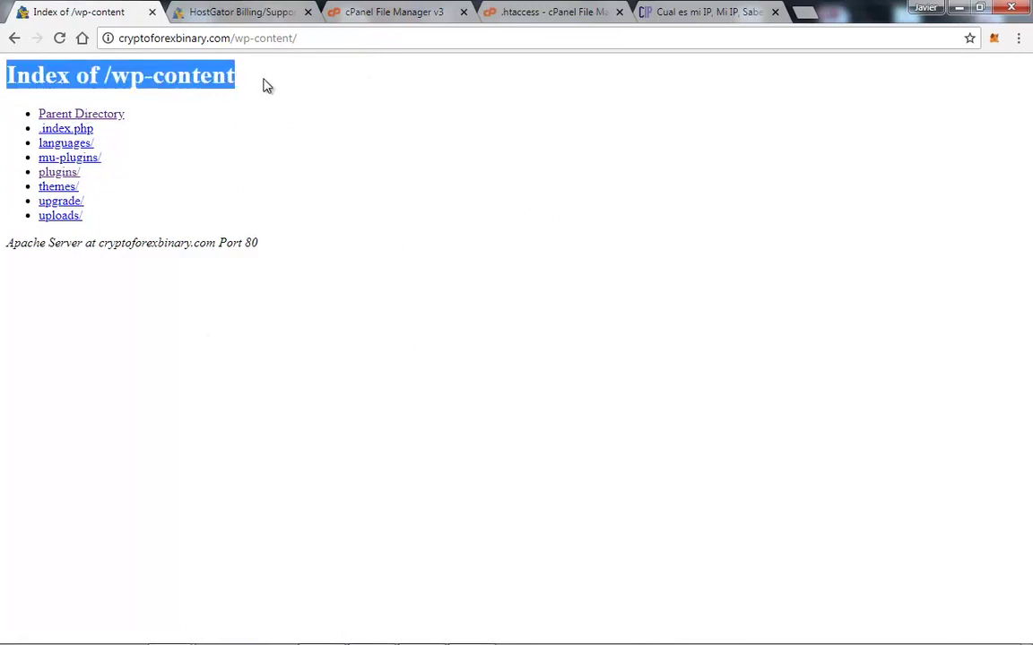
left_click(208, 93)
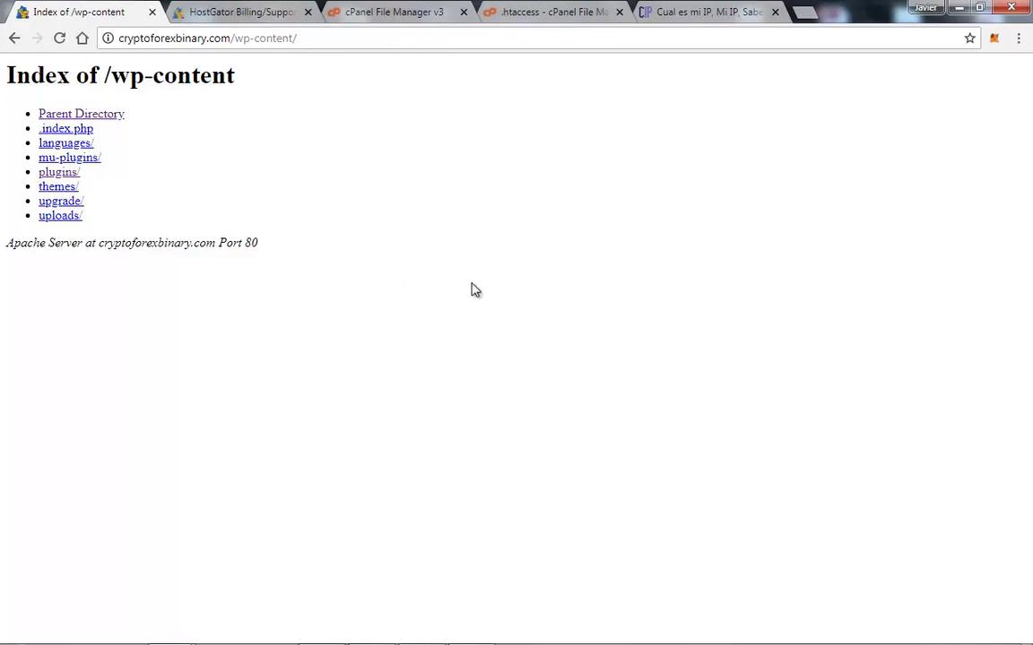
- Add the "# No permitir ver los directorios" block with Options -Indexes at the end of .htaccess and save the file
left_click(490, 20)
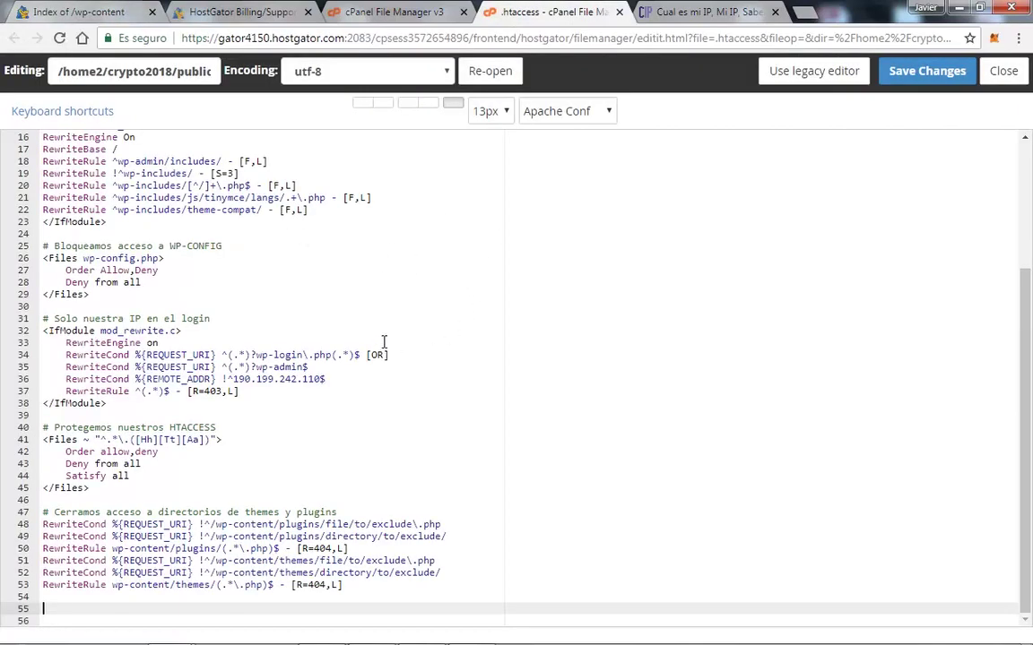
key("ctrl+v")
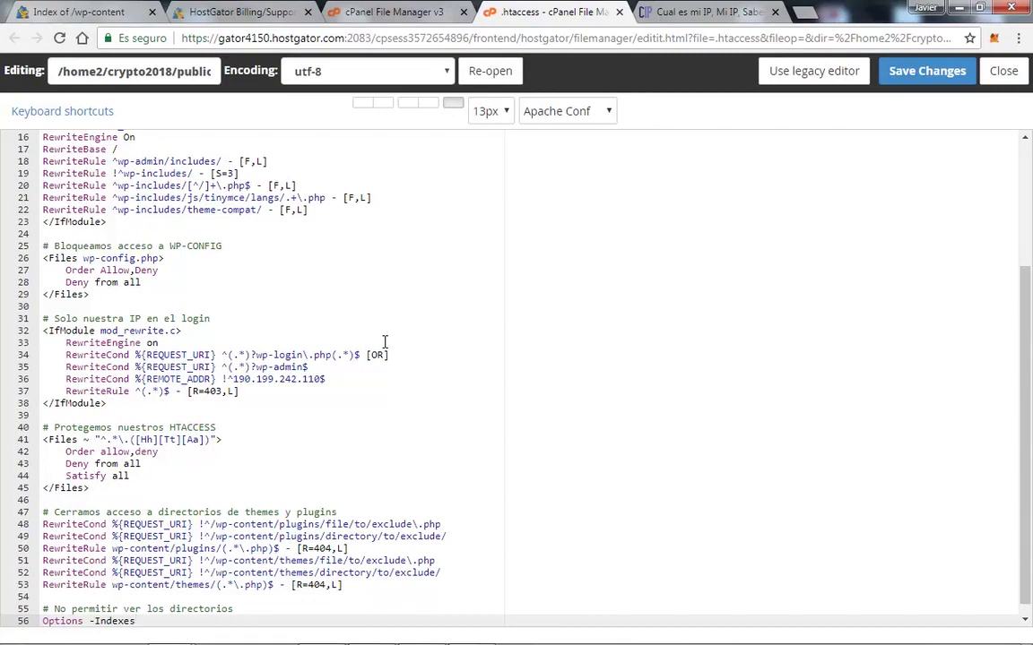
left_click(923, 75)
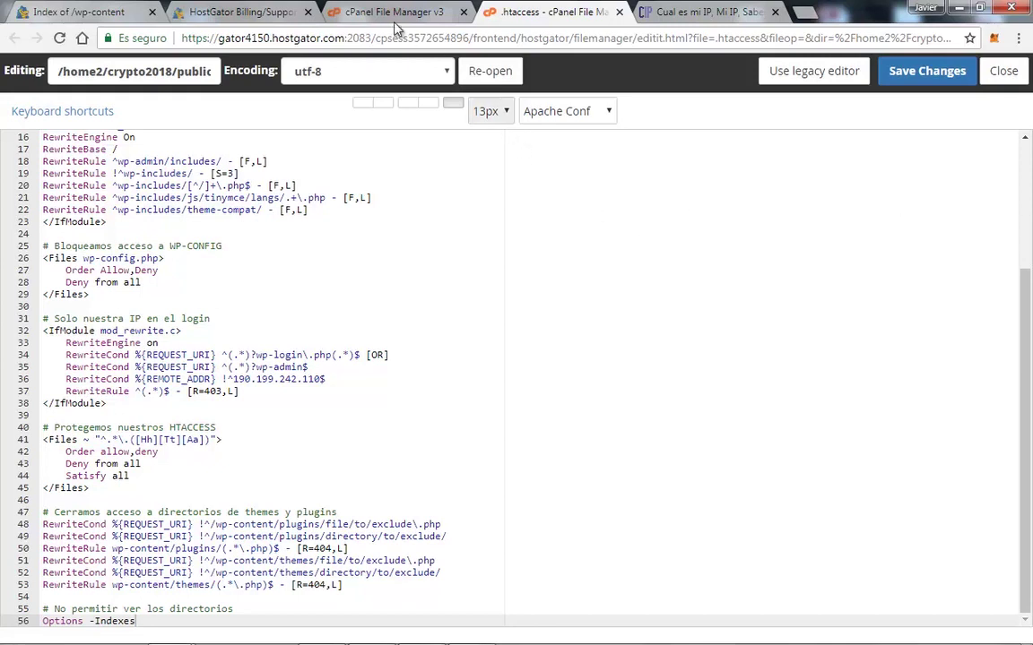
- Open the .htaccess file in the public_html/wp-admin folder for editing from the File Manager
left_click(340, 13)
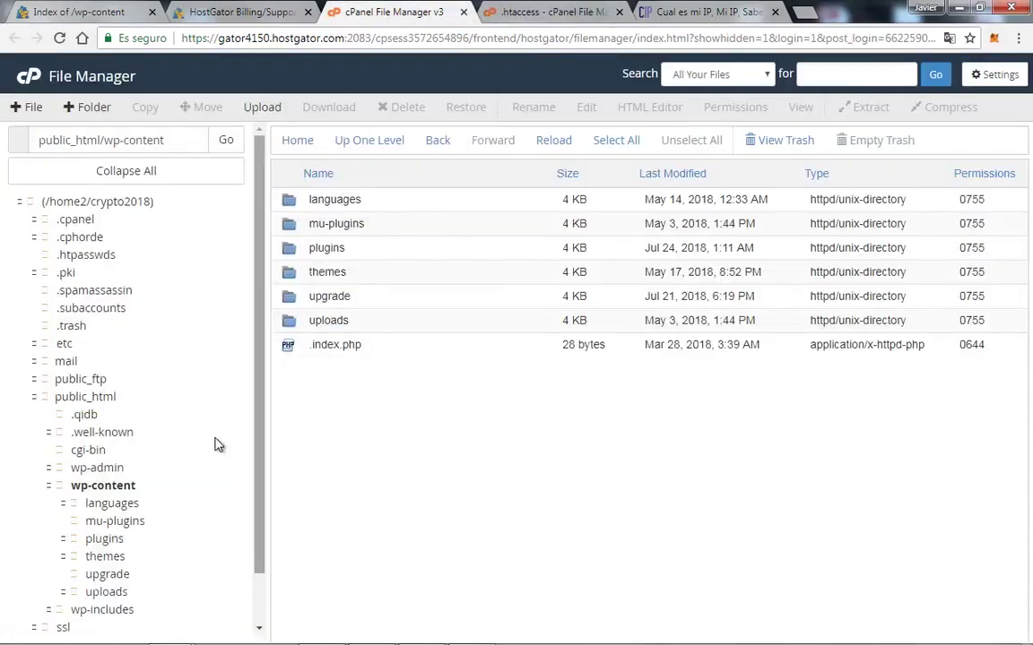
left_click(98, 398)
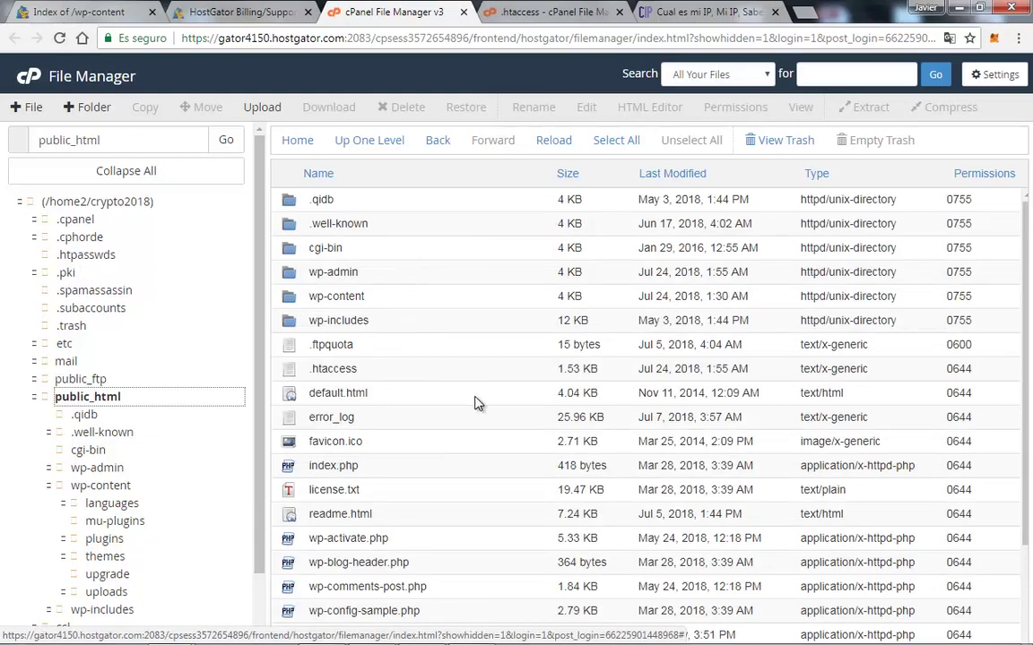
double_click(417, 278)
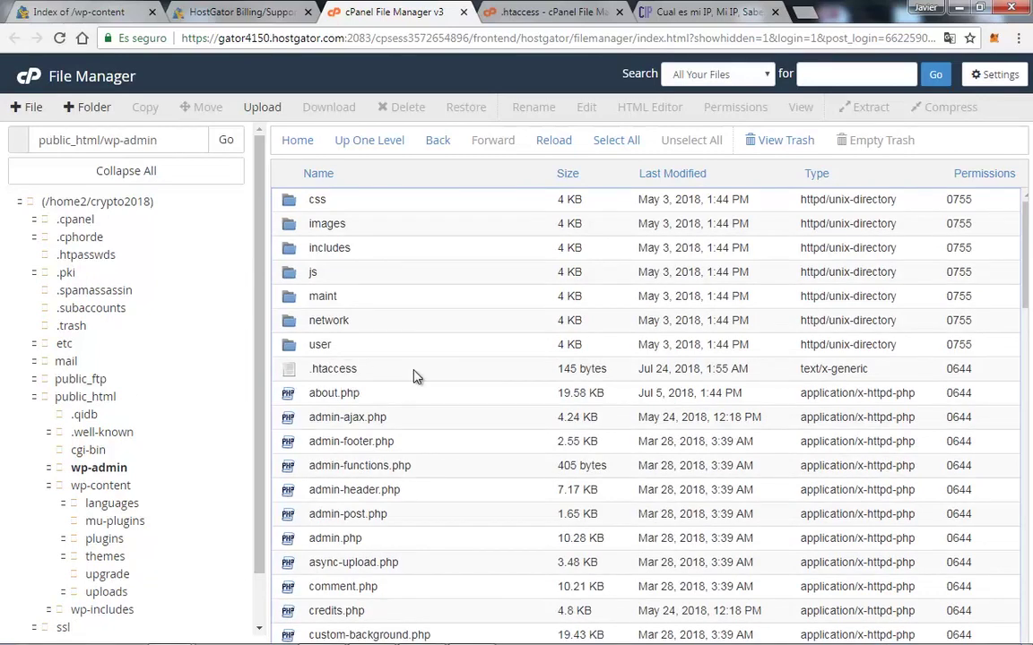
right_click(441, 370)
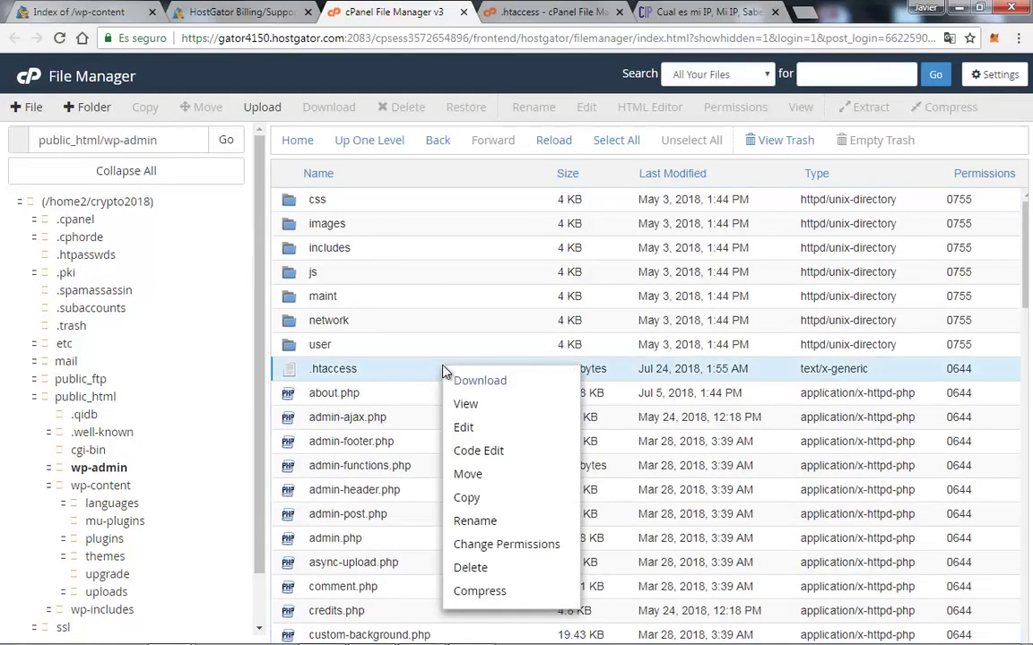
left_click(477, 428)
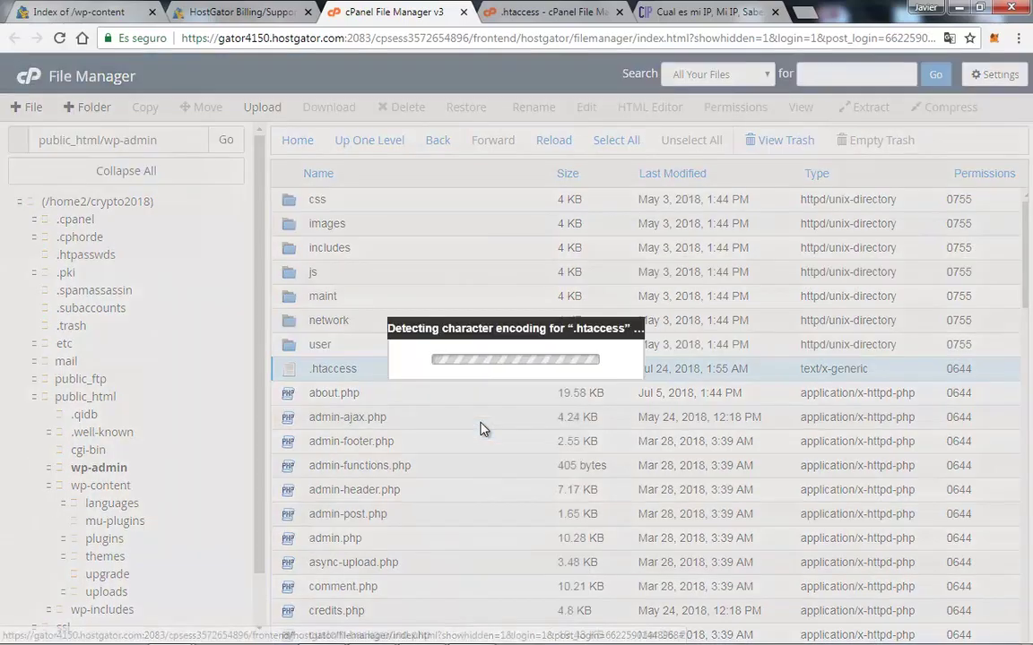
left_click(659, 470)
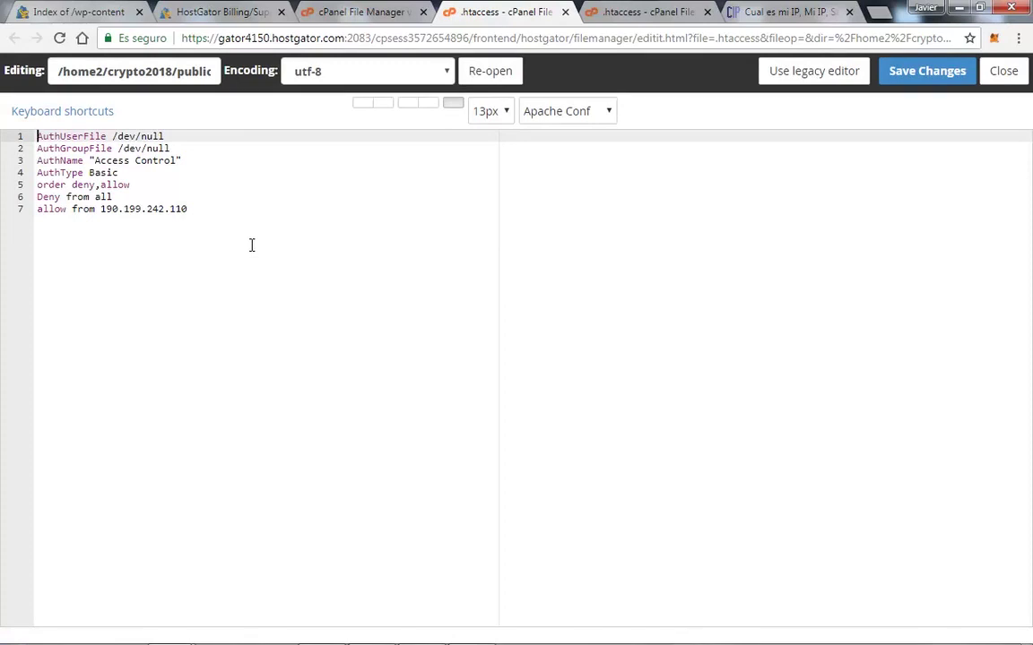
- Review the allowed IP in the wp-admin .htaccess and open cryptoforexbinary.com/wp-admin in the website's tab to test access
left_click_drag(100, 208, 197, 208)
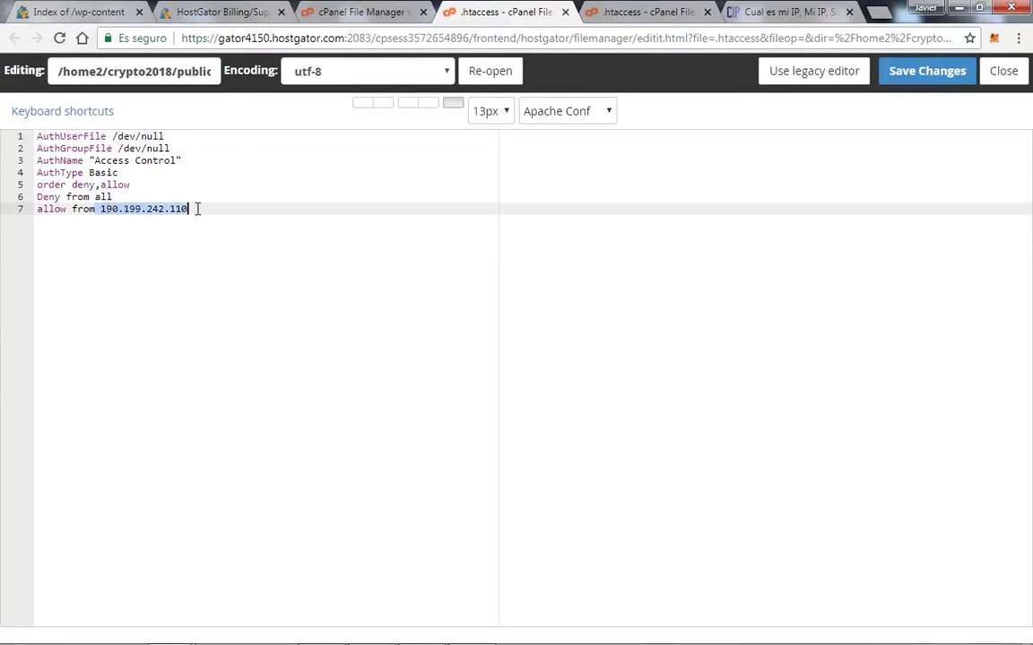
left_click(214, 260)
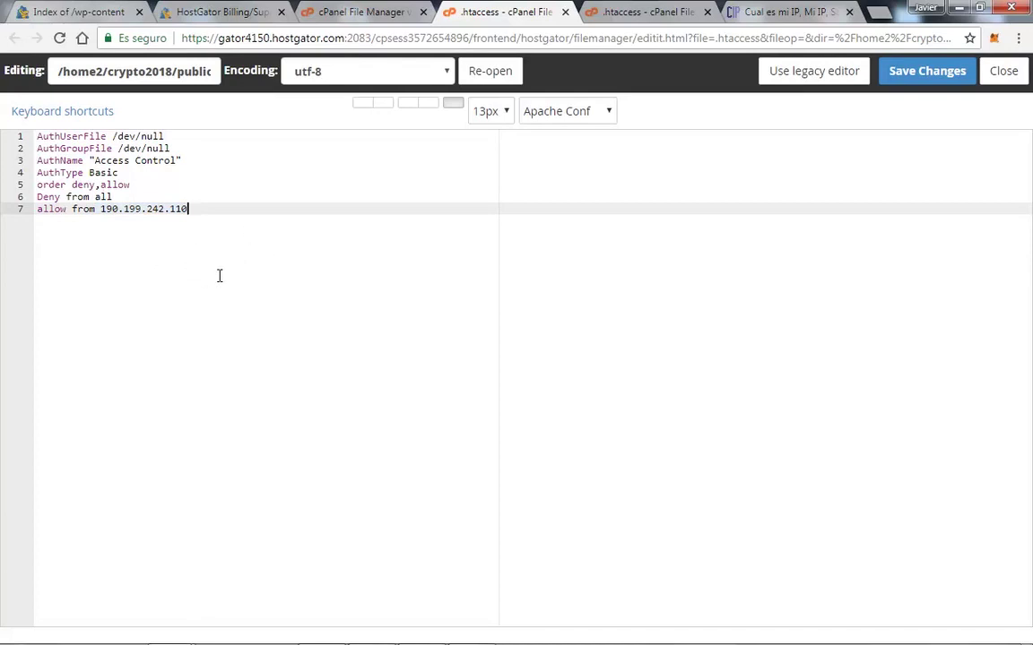
left_click(56, 15)
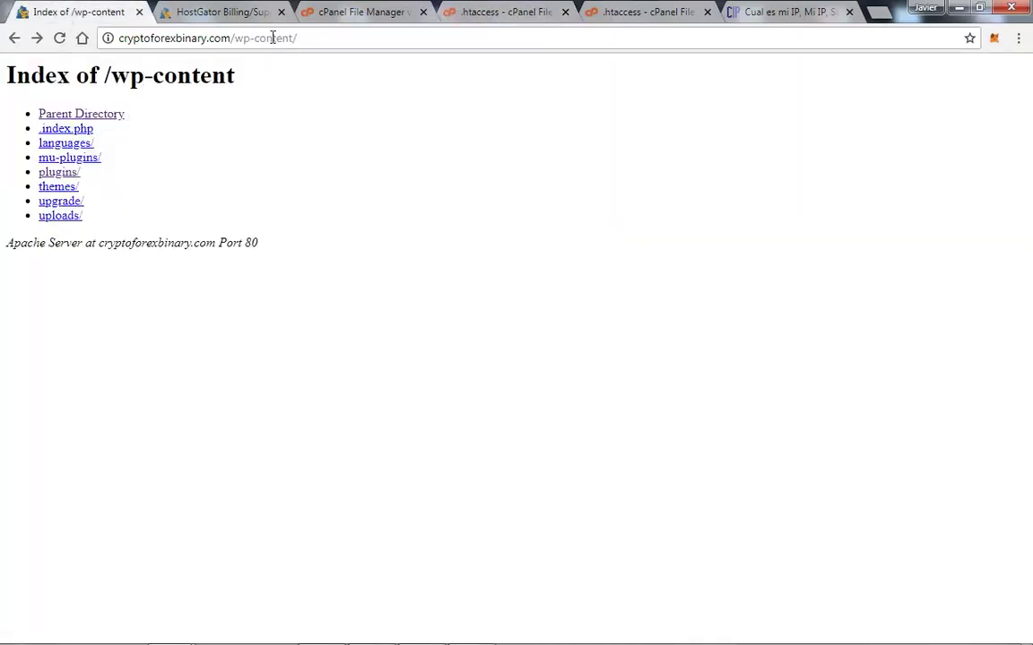
left_click_drag(253, 37, 310, 36)
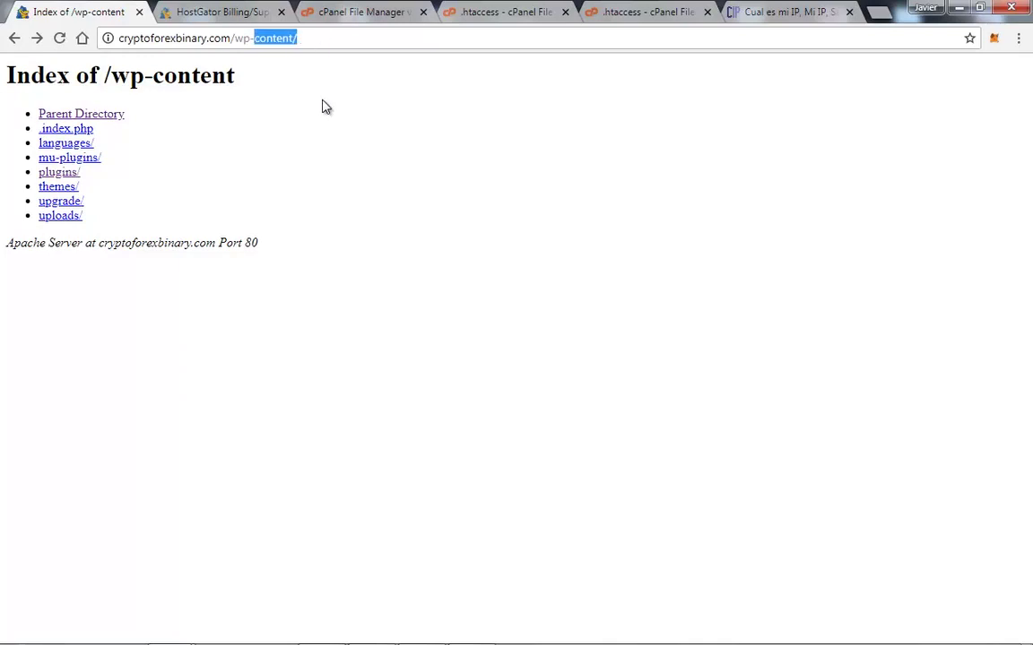
type("admin")
key("Return")
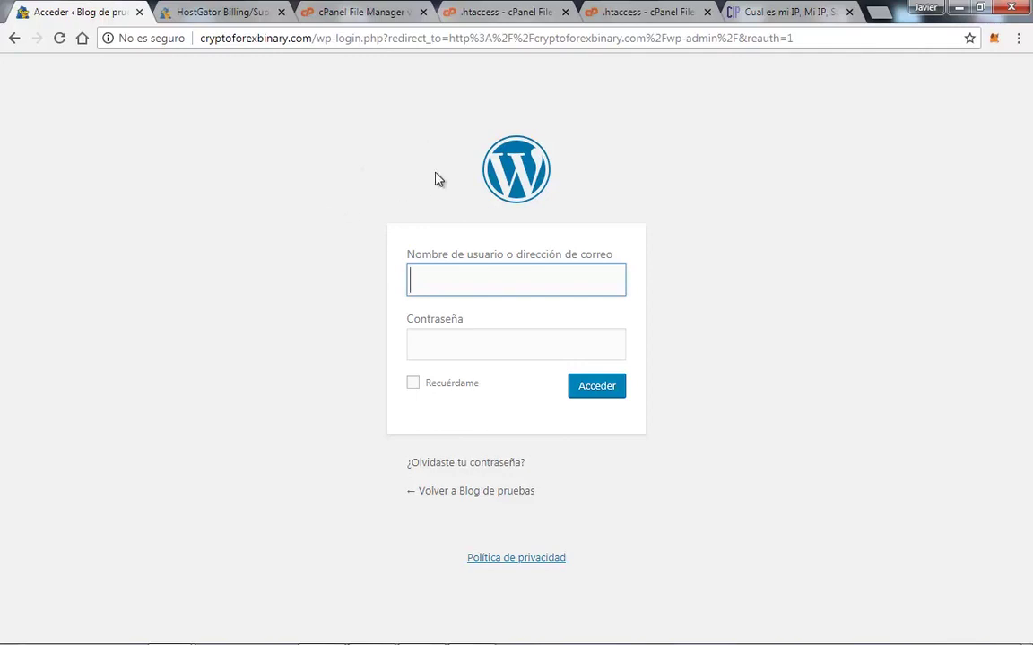
left_click(478, 16)
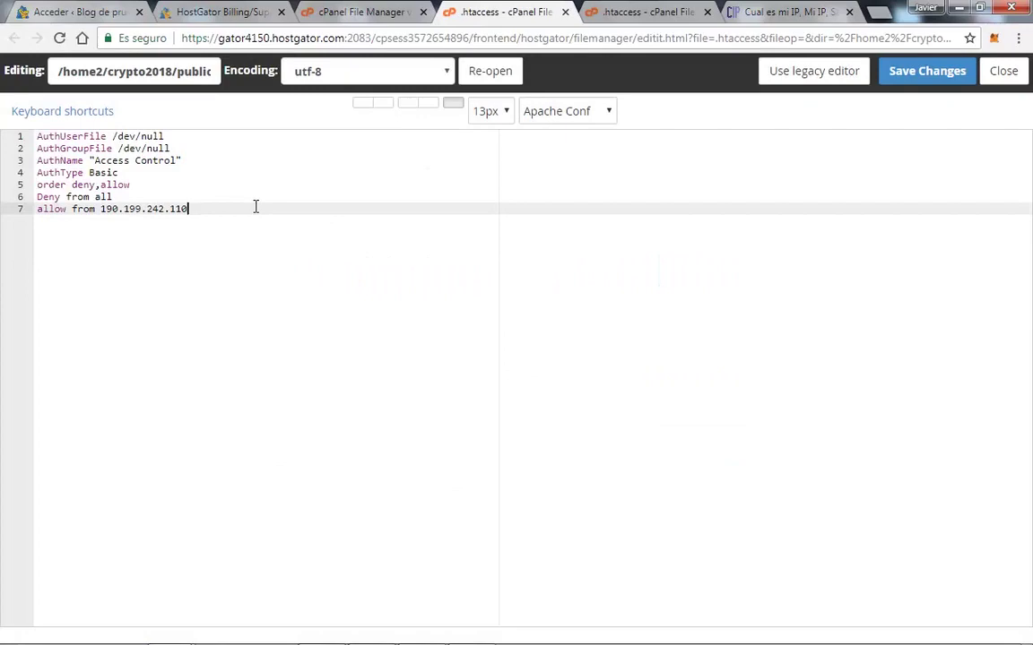
left_click(927, 71)
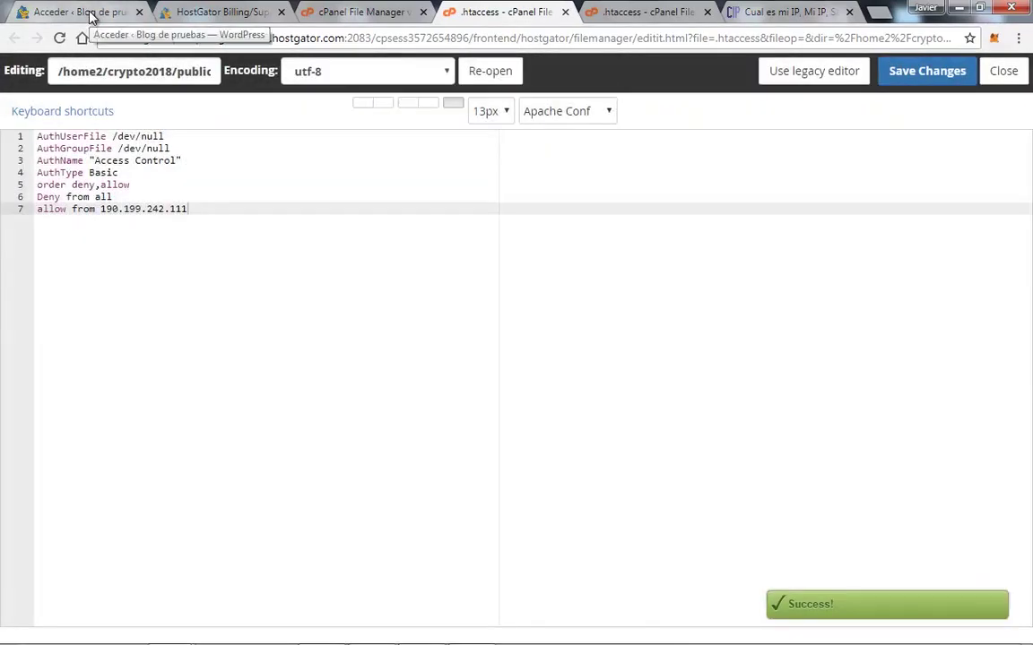
- Load cryptoforexbinary.com/wp-admin again in the website's tab to test whether the changed IP rule blocks access
left_click(88, 14)
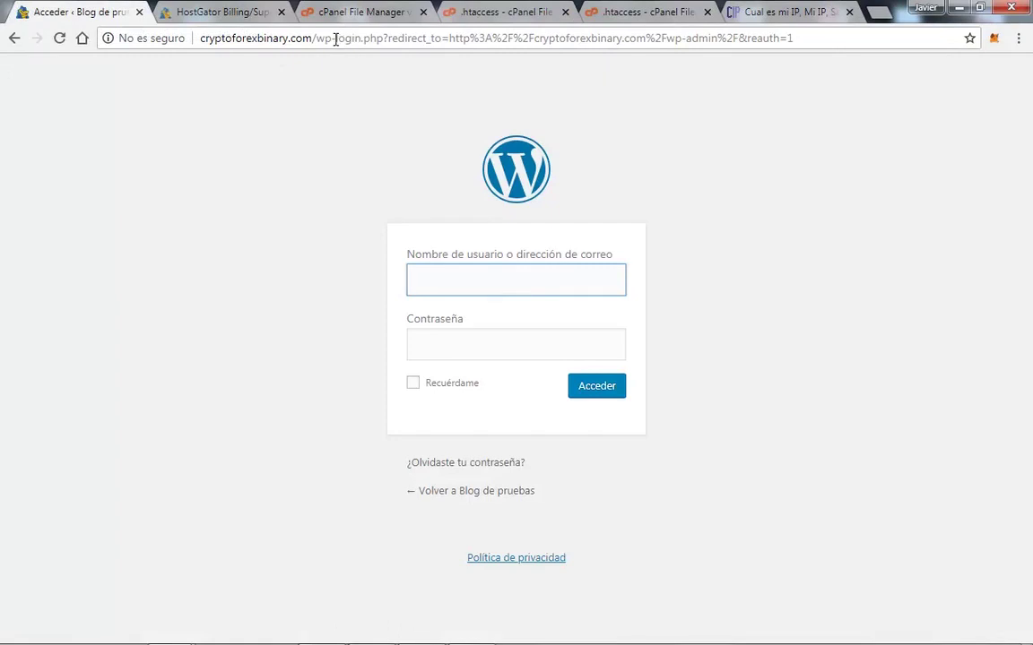
left_click_drag(335, 38, 524, 38)
left_click_drag(680, 26, 819, 28)
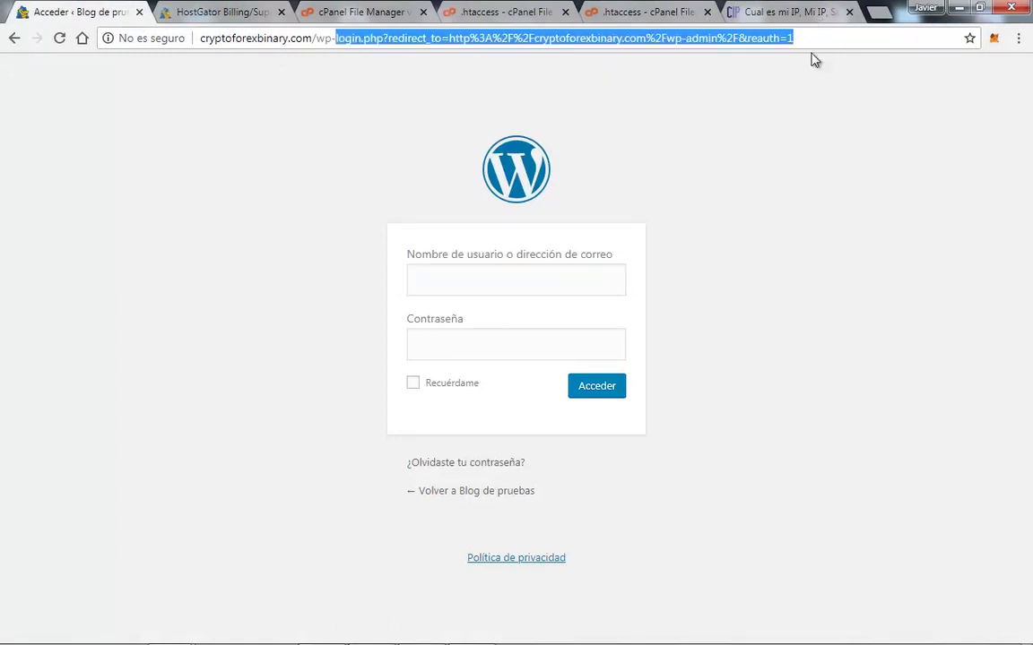
type("admin")
key("Return")
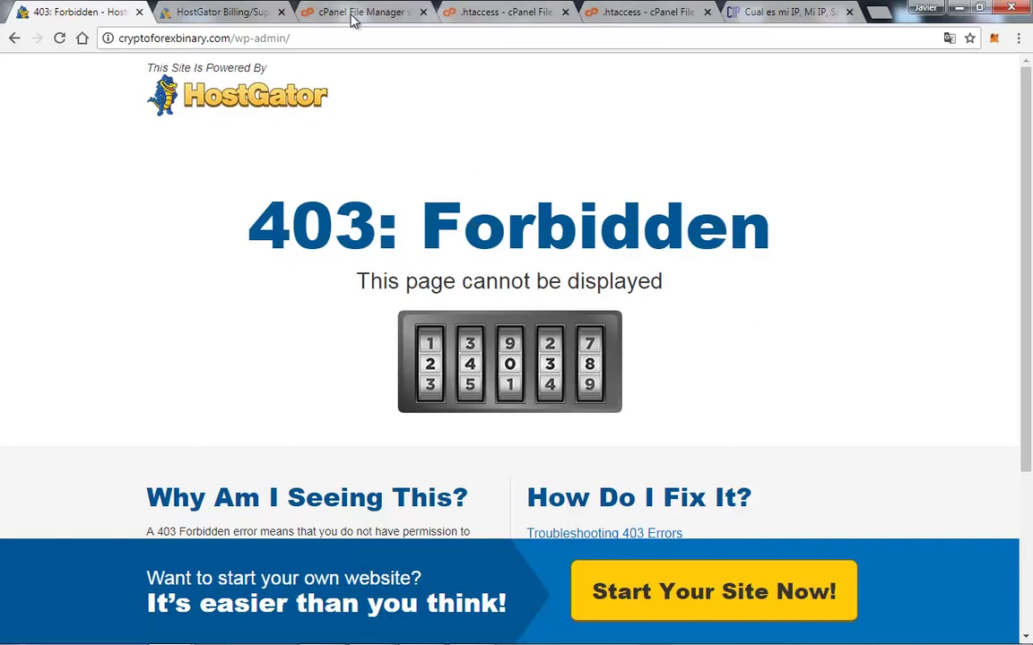
- Expand wp-admin, css and colors in the File Manager's folder tree and view the contents of the blue folder
left_click(319, 14)
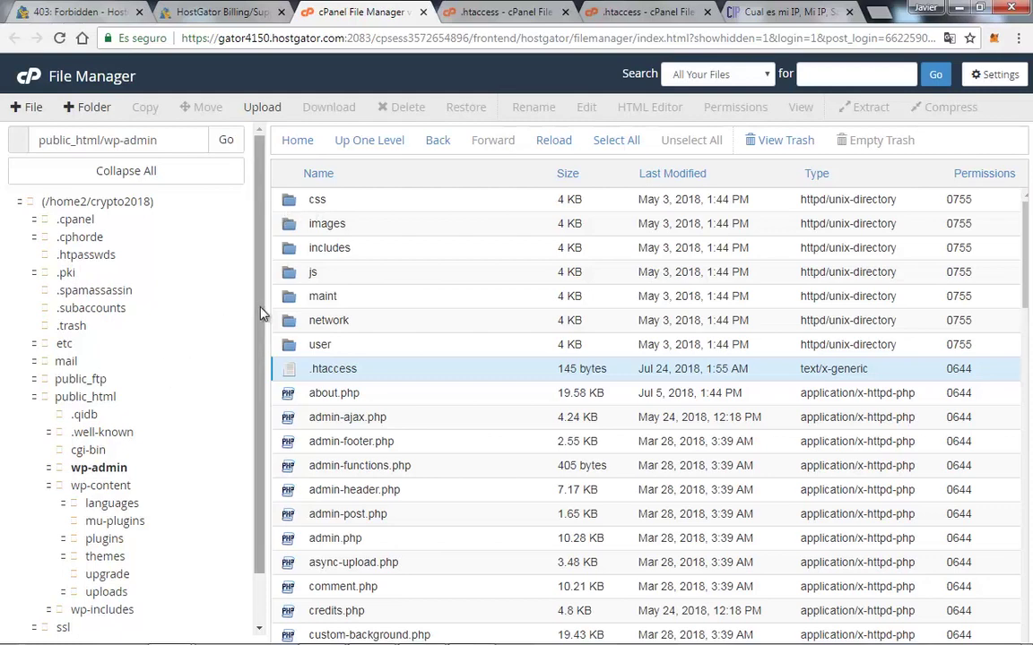
scroll(215, 341, "down", 1)
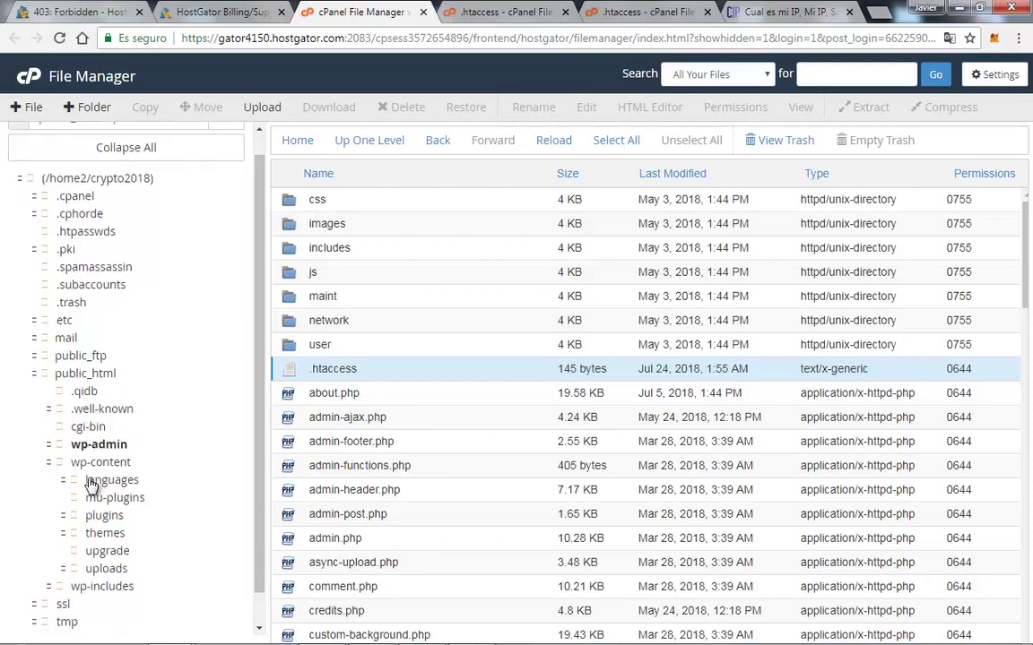
left_click(49, 446)
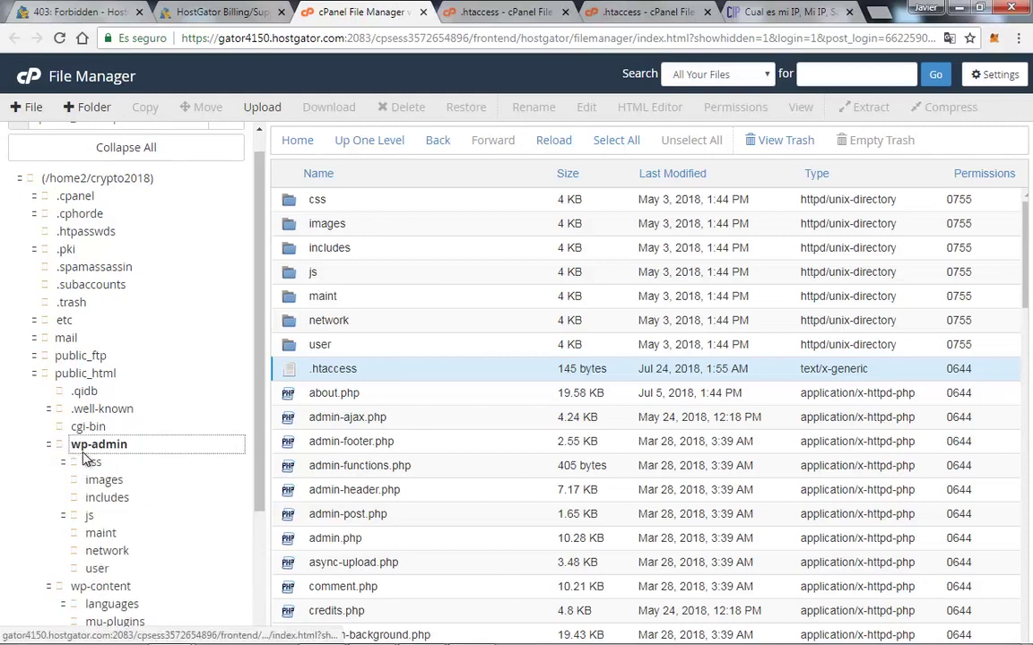
left_click(64, 463)
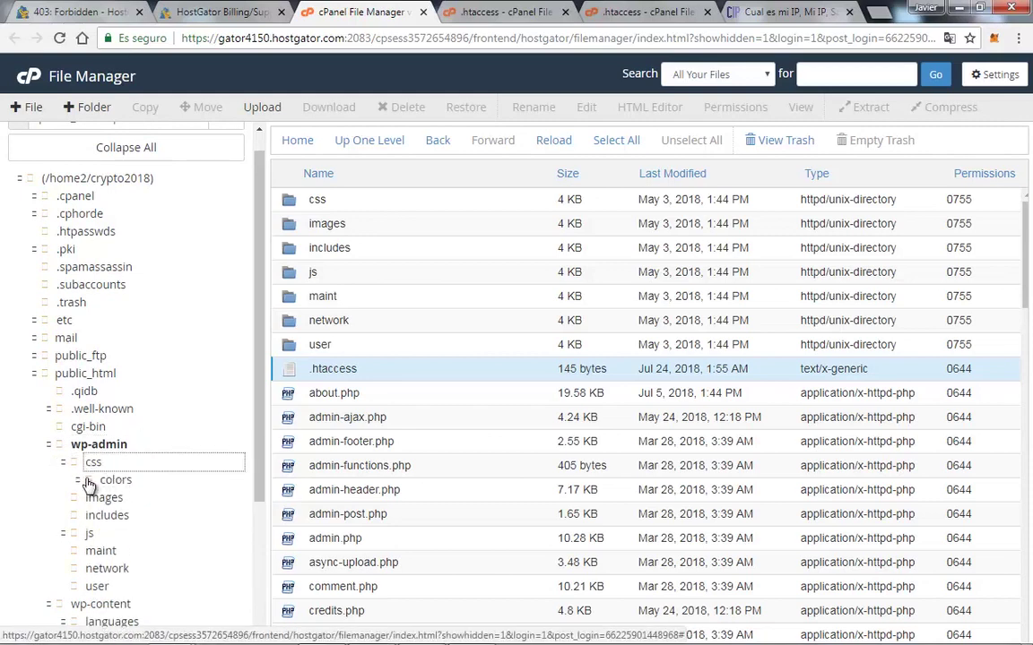
left_click(79, 483)
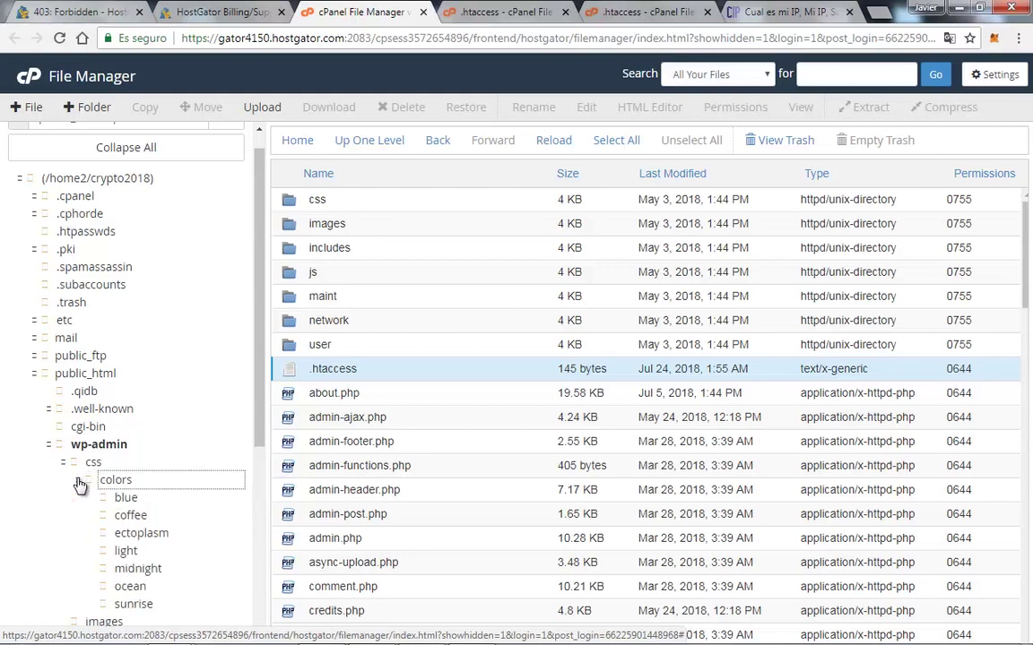
left_click(127, 499)
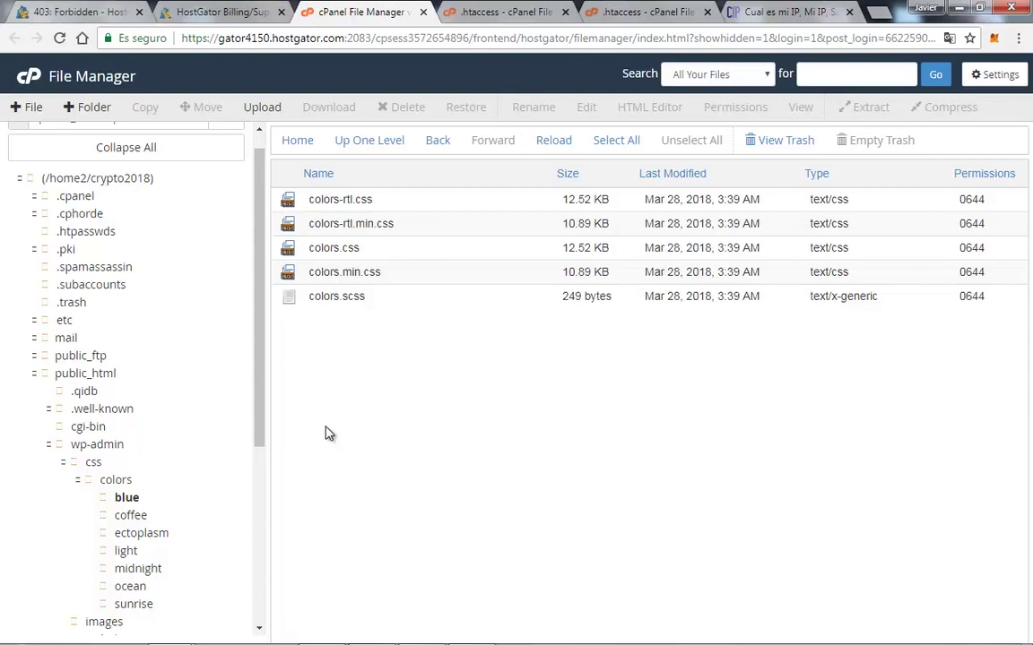
- Return to the other open .htaccess file in the editor
left_click(618, 14)
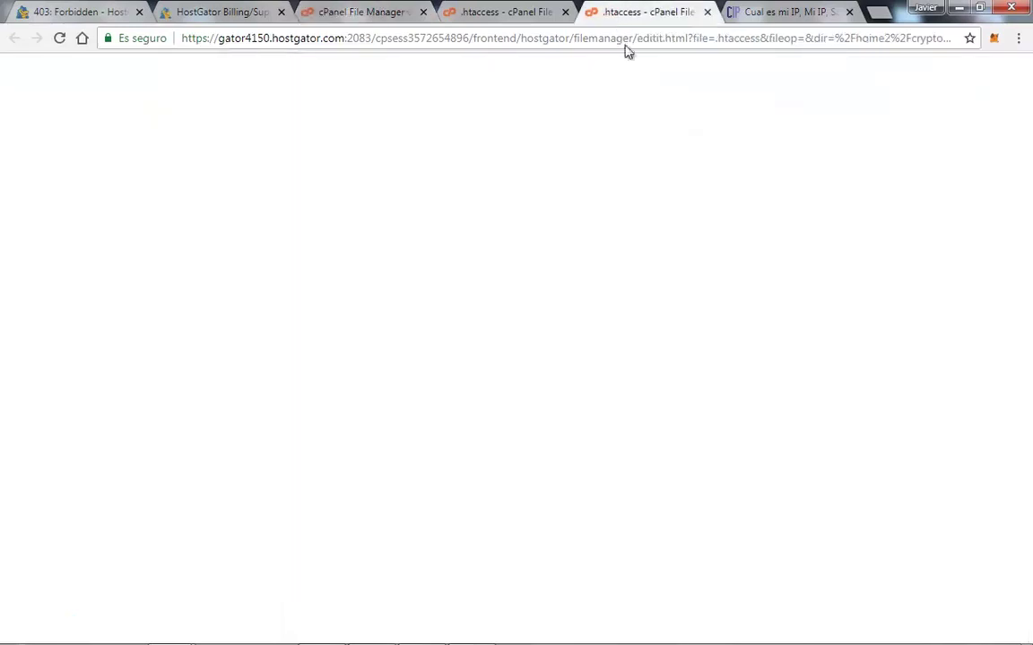